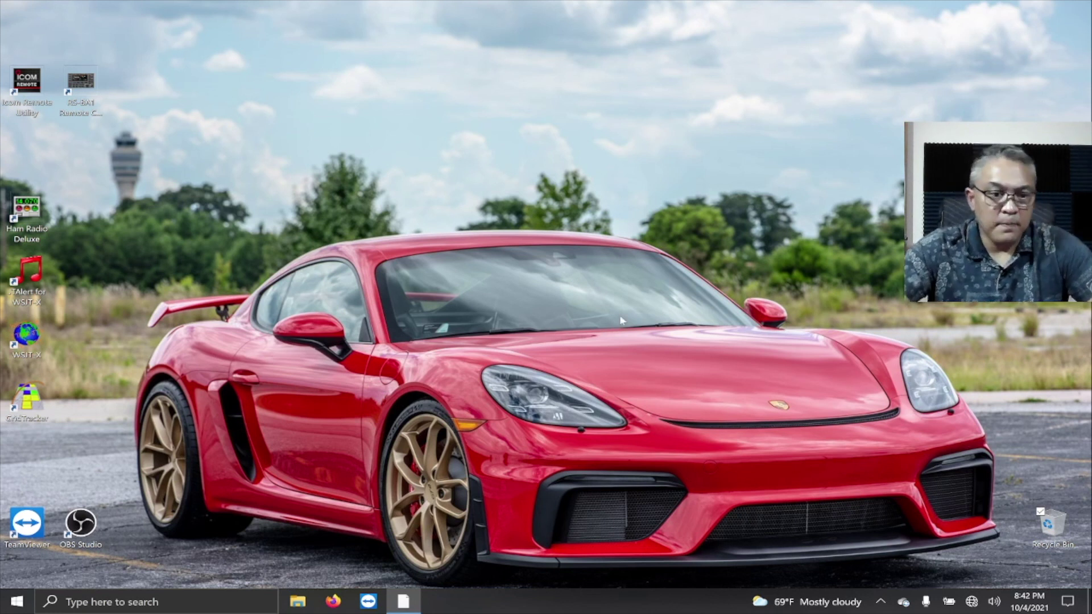
# Step: Open Device Manager and find the COM port of the Silicon Labs CP210x USB to UART Bridge under Ports (COM & LPT)
pyautogui.click(182, 601)
pyautogui.write('device manager')
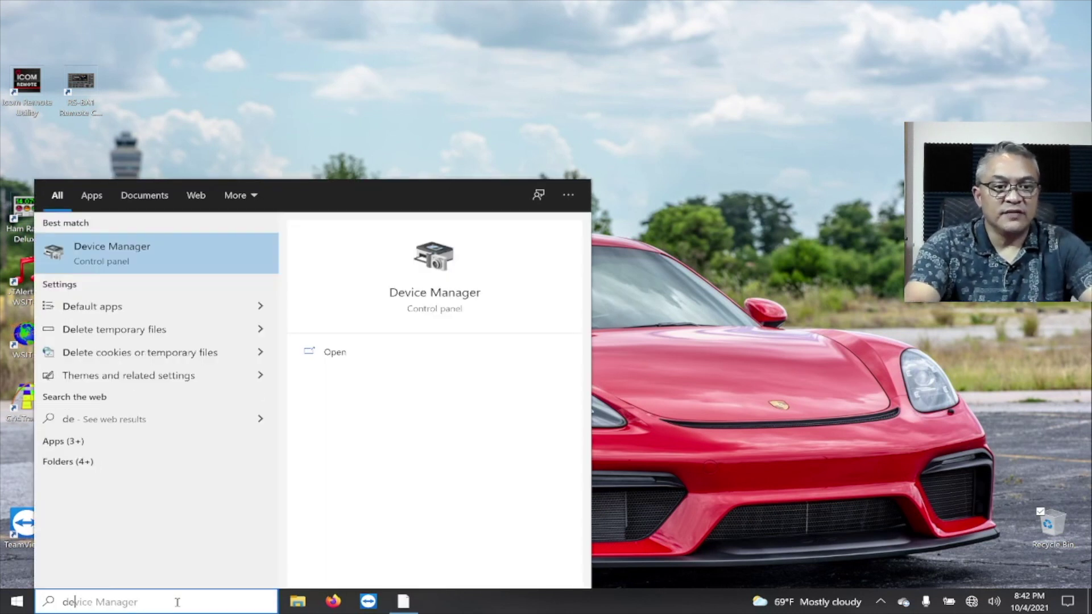
pyautogui.press('Return')
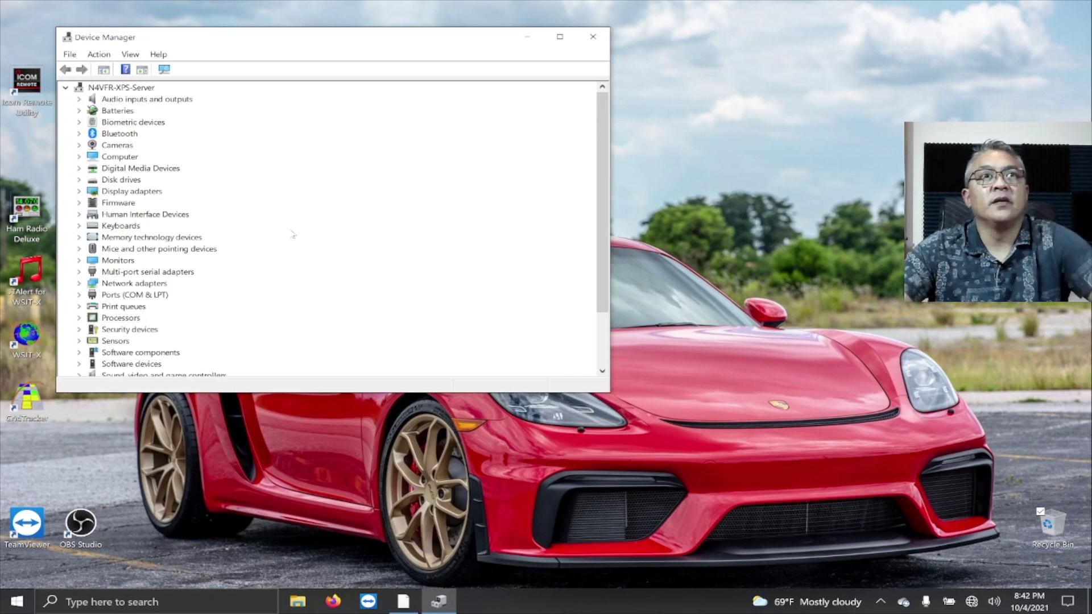
pyautogui.scroll(-2, 256, 227)
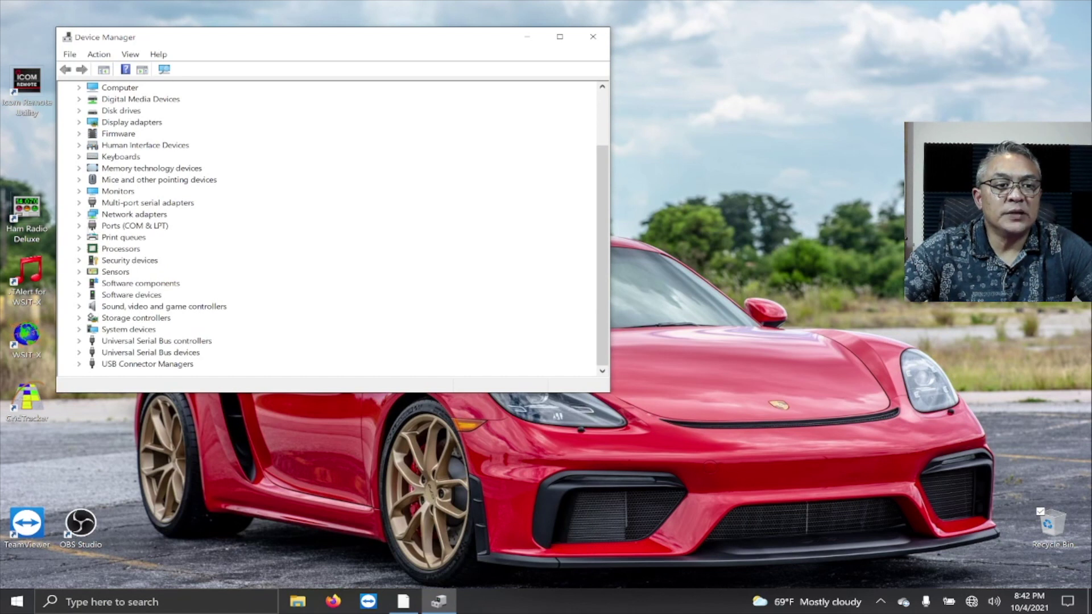
pyautogui.click(79, 226)
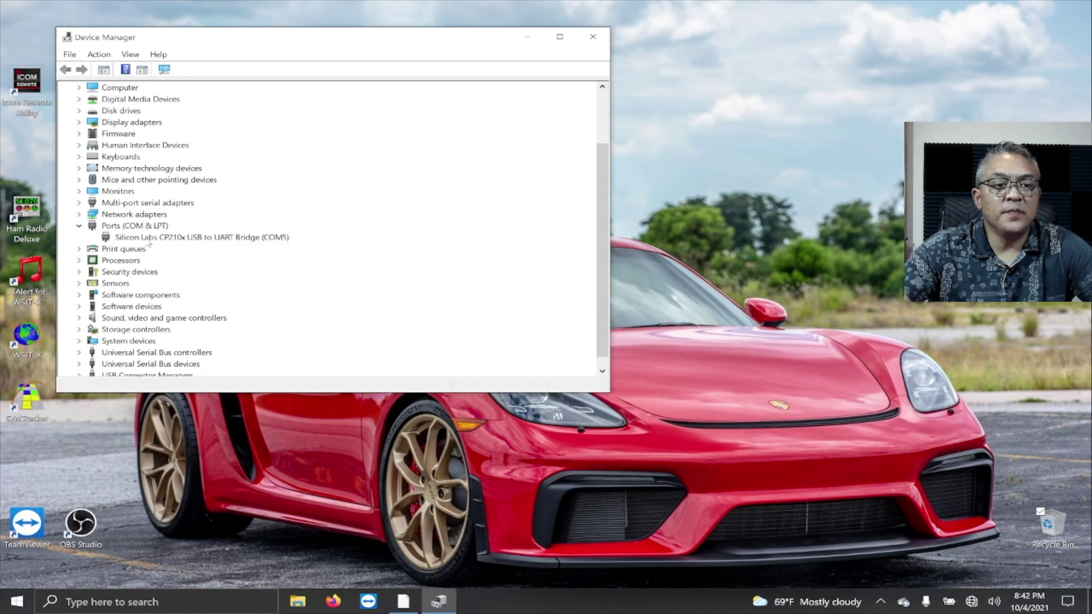
pyautogui.click(149, 239)
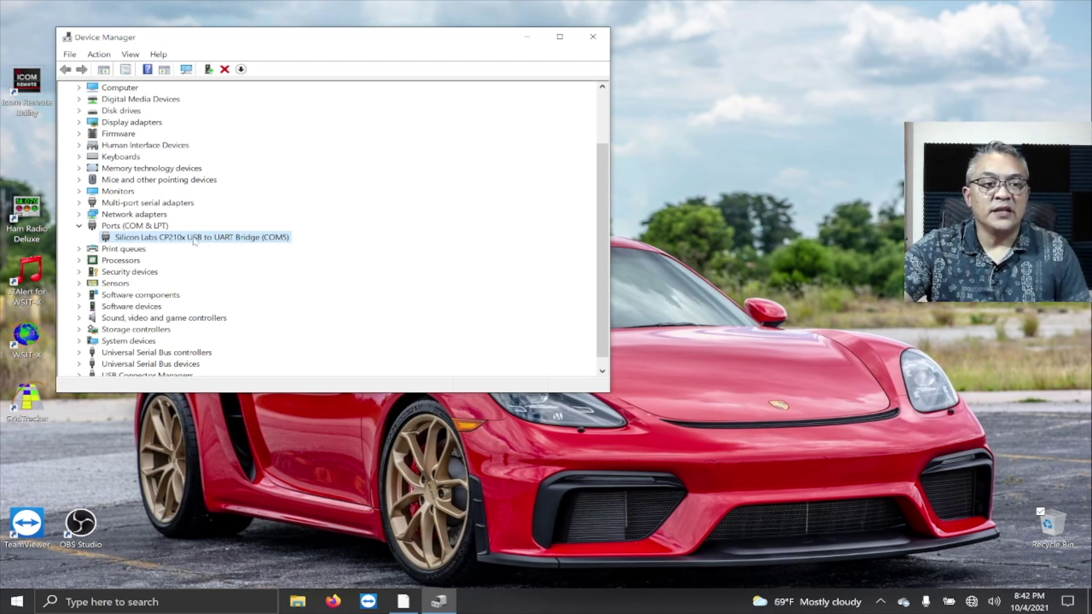
# Step: View the available driver actions for the Silicon Labs USB to UART Bridge, dismiss them, and close Device Manager
pyautogui.rightClick(194, 242)
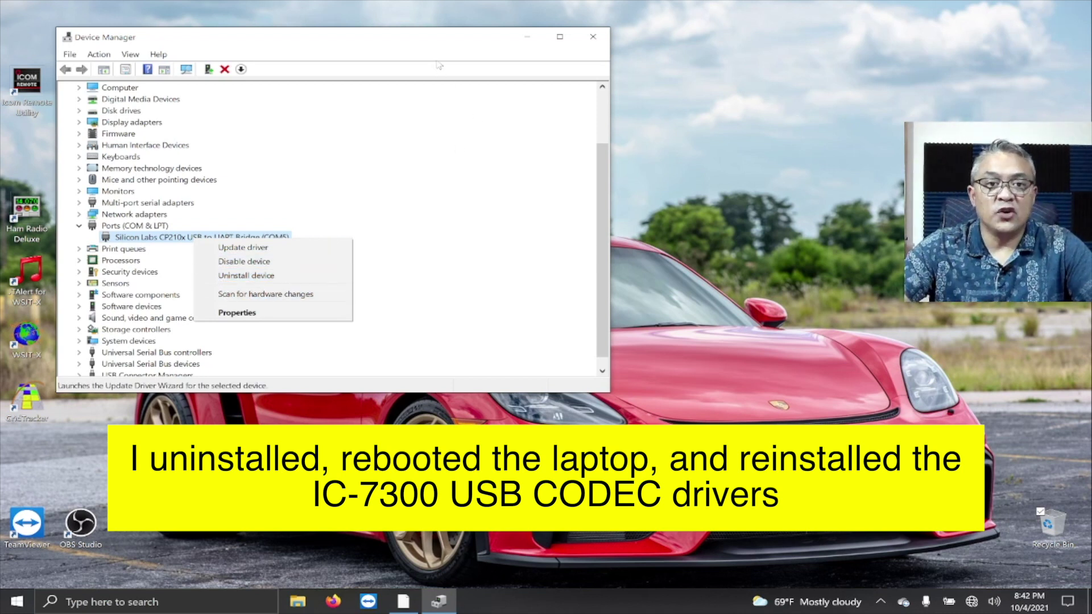
pyautogui.click(433, 38)
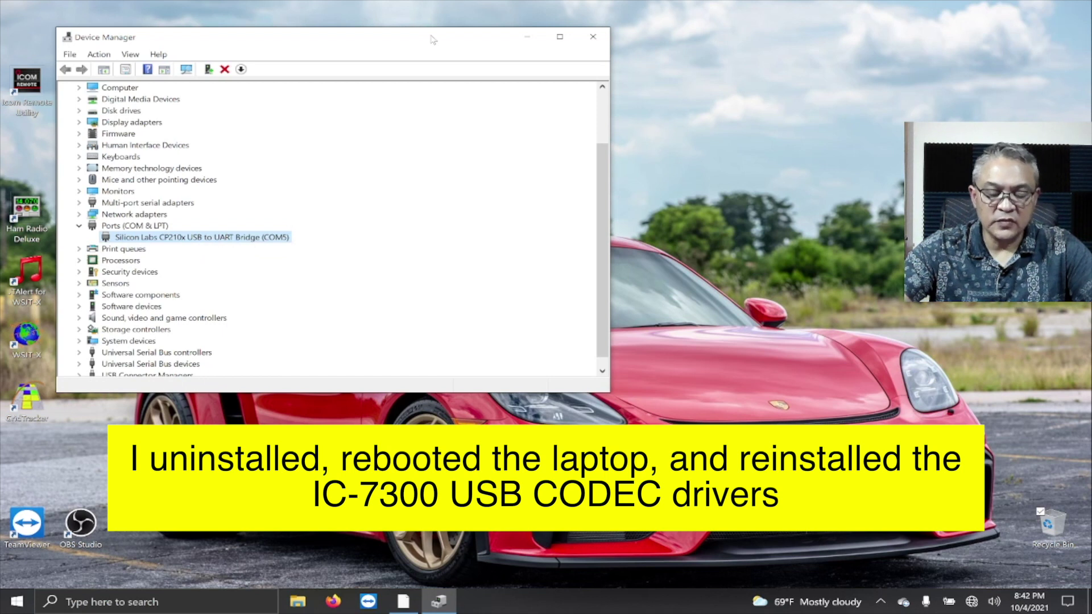
pyautogui.click(590, 39)
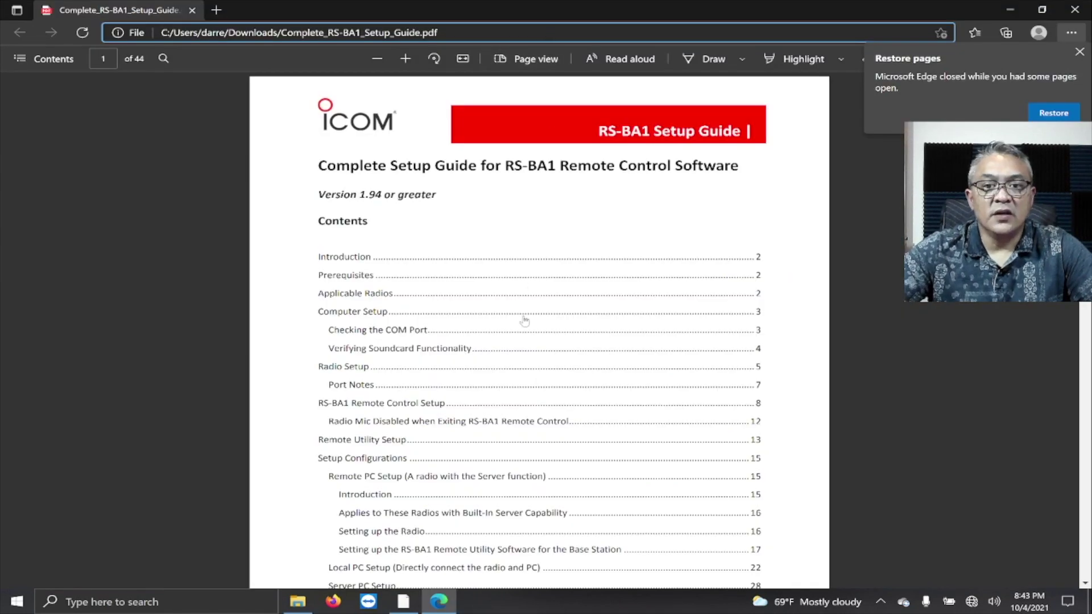
# Step: Read through the RS-BA1 Setup Guide to the radio connector settings, including DATA MOD and CI-V, and close the guide and Downloads folder
pyautogui.scroll(-8, 524, 321)
pyautogui.scroll(-20, 669, 369)
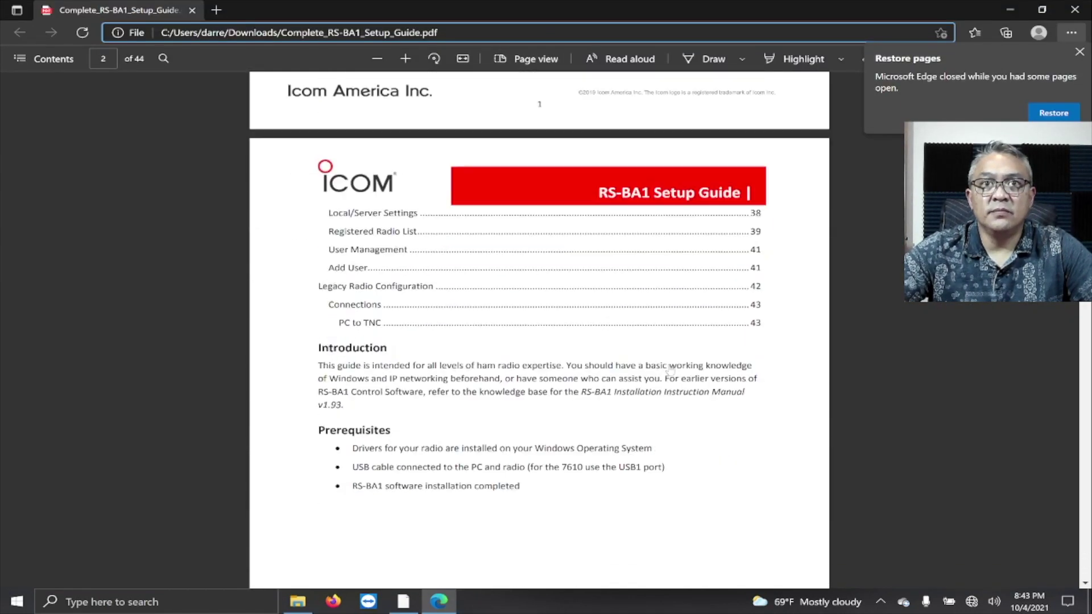
pyautogui.scroll(-6, 748, 403)
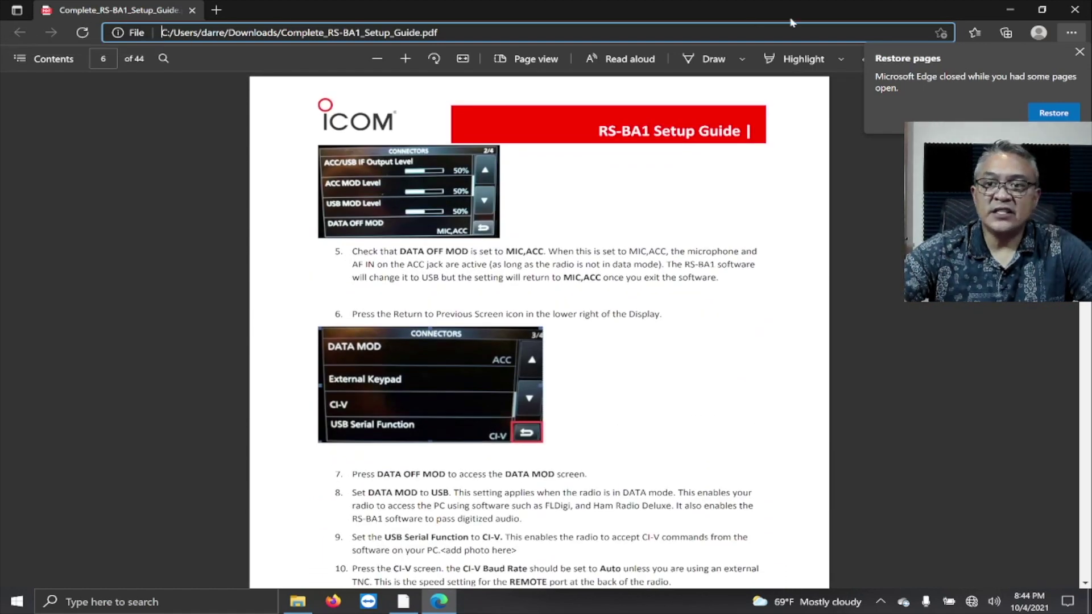
pyautogui.click(1076, 11)
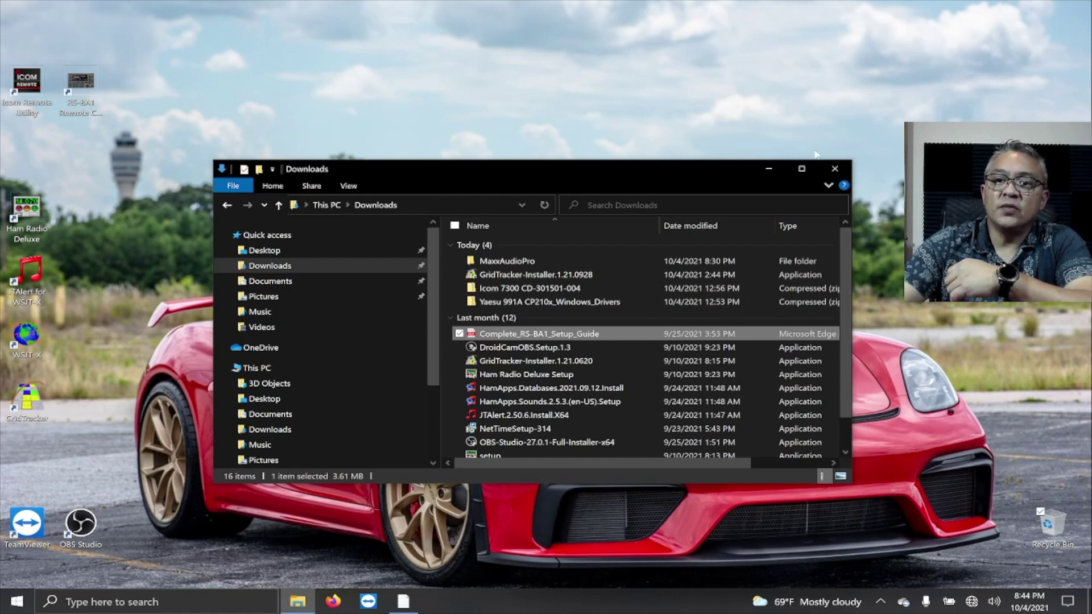
pyautogui.click(834, 168)
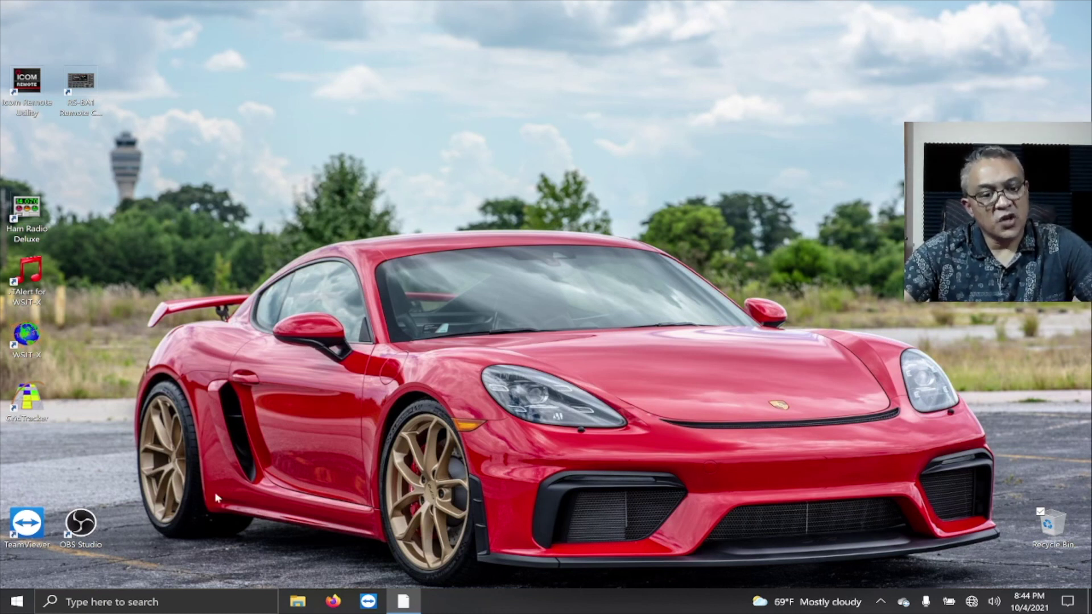
# Step: Reopen Device Manager, check the COM port assigned to the radio's USB bridge once more, and close it
pyautogui.click(153, 598)
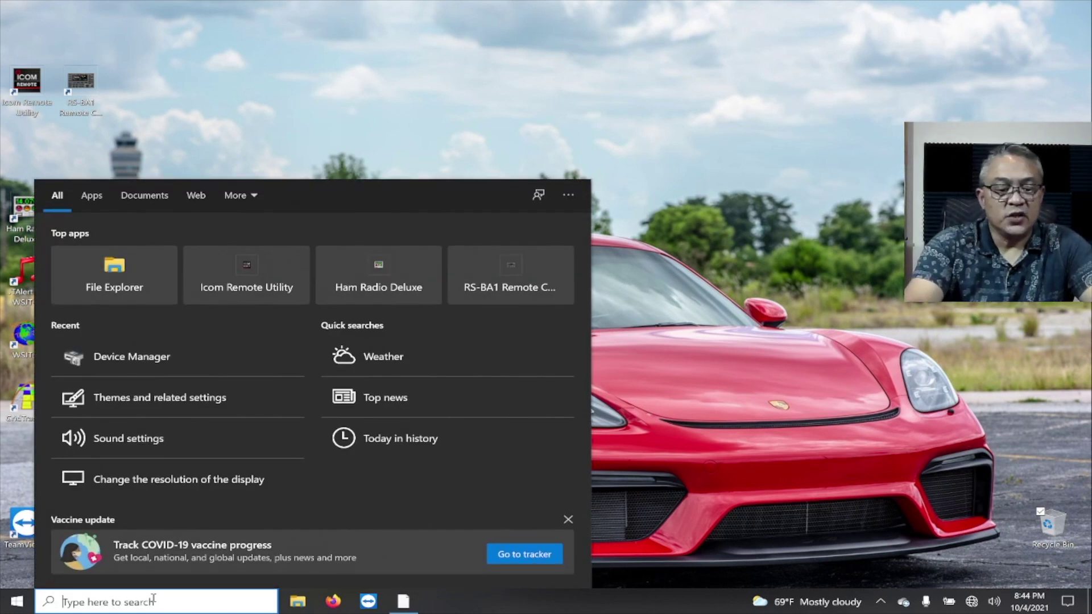
pyautogui.write('dev')
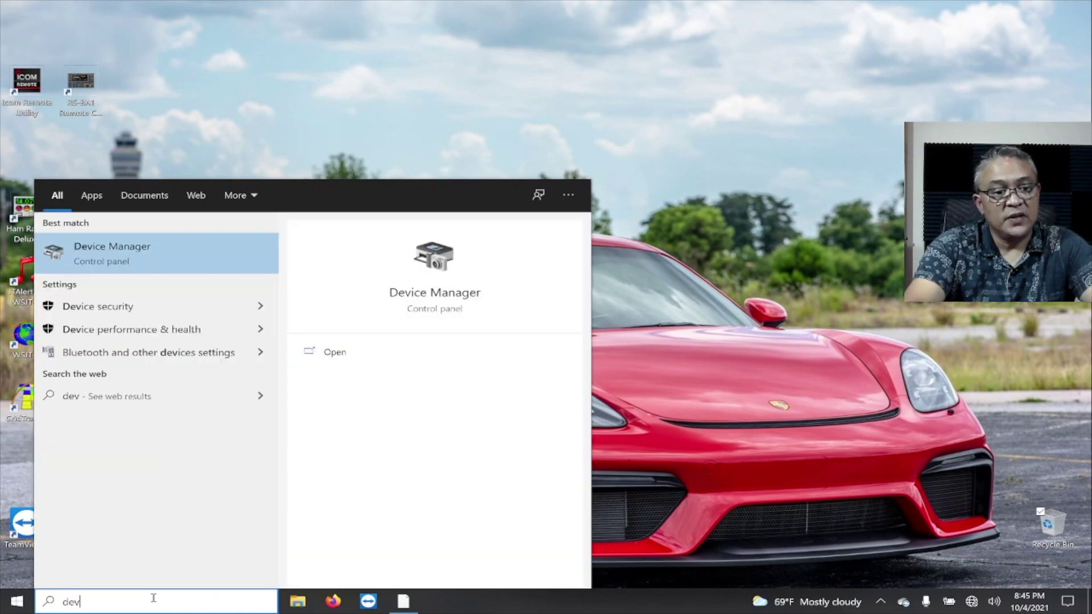
pyautogui.press('Return')
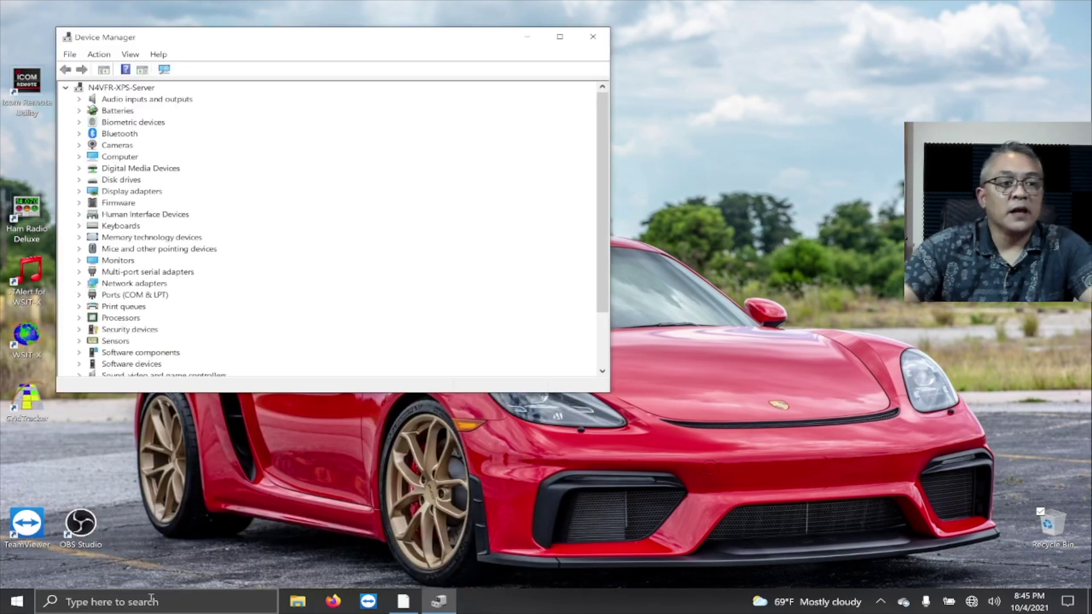
pyautogui.doubleClick(118, 295)
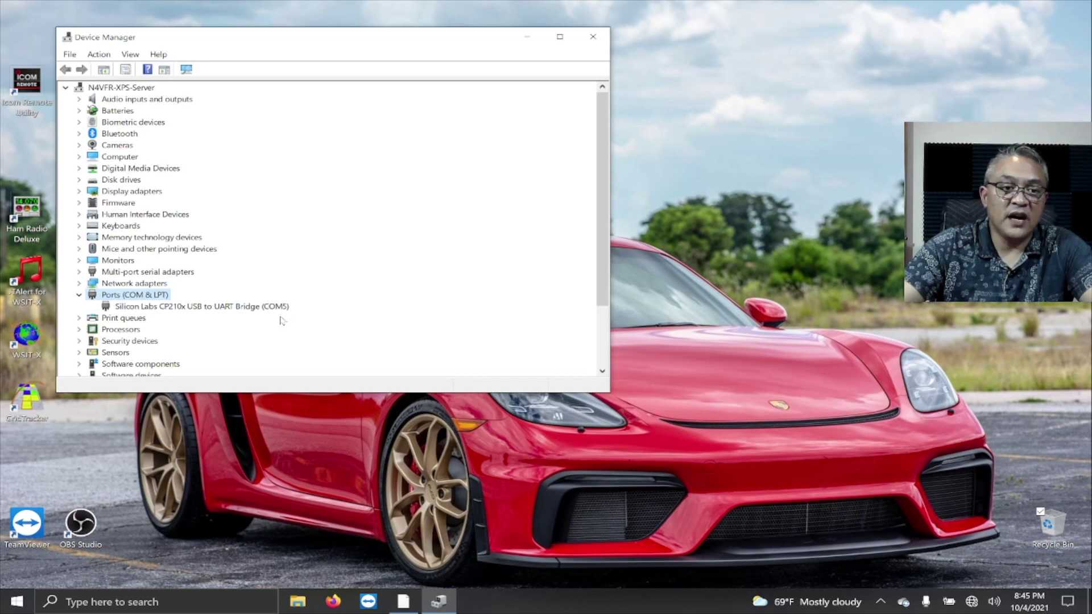
pyautogui.click(589, 38)
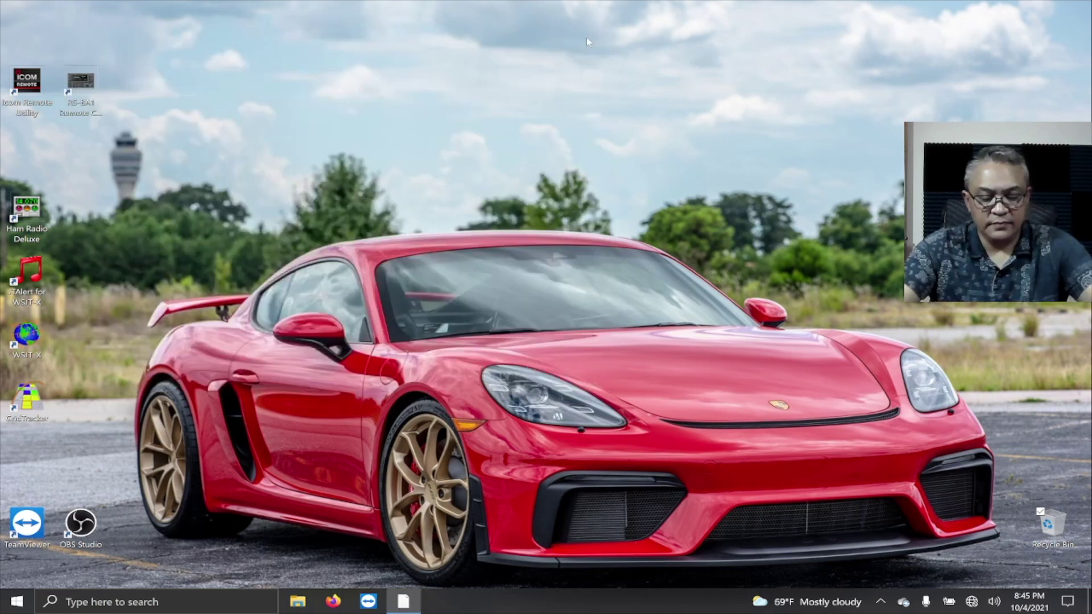
# Step: Launch the Icom Remote Utility
pyautogui.doubleClick(32, 87)
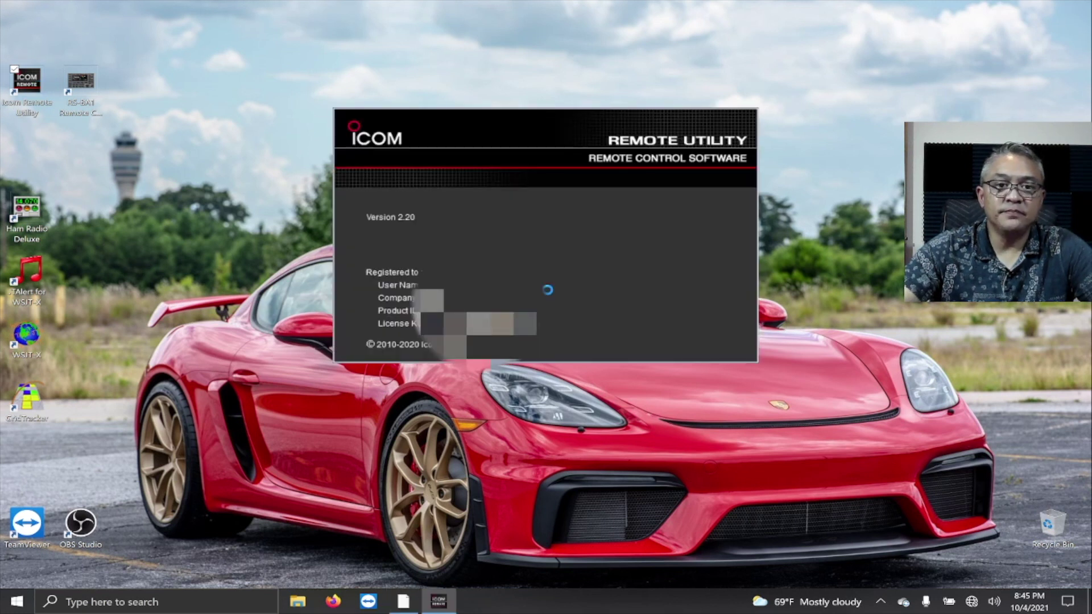
# Step: Preview the Server PC setup wizard for a new radio up to the USB radio selection, and cancel out of it
pyautogui.click(385, 149)
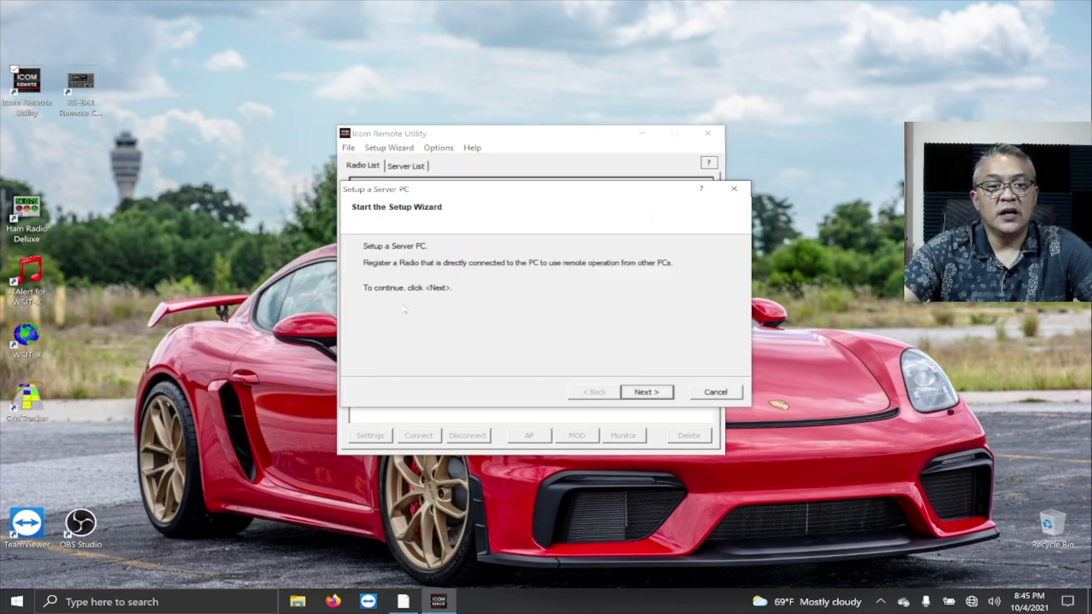
pyautogui.click(642, 392)
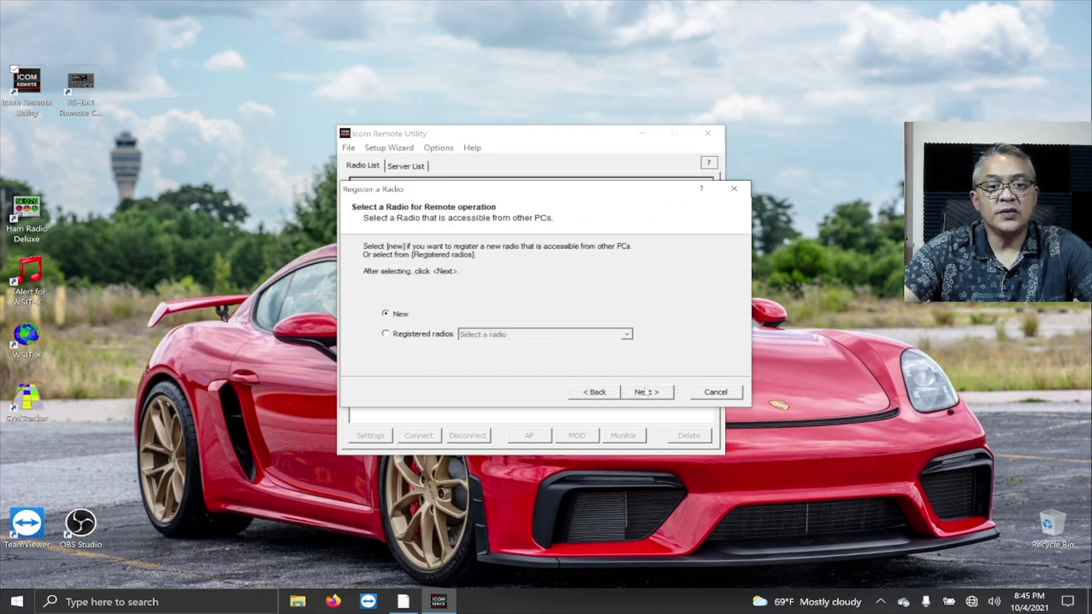
pyautogui.click(643, 392)
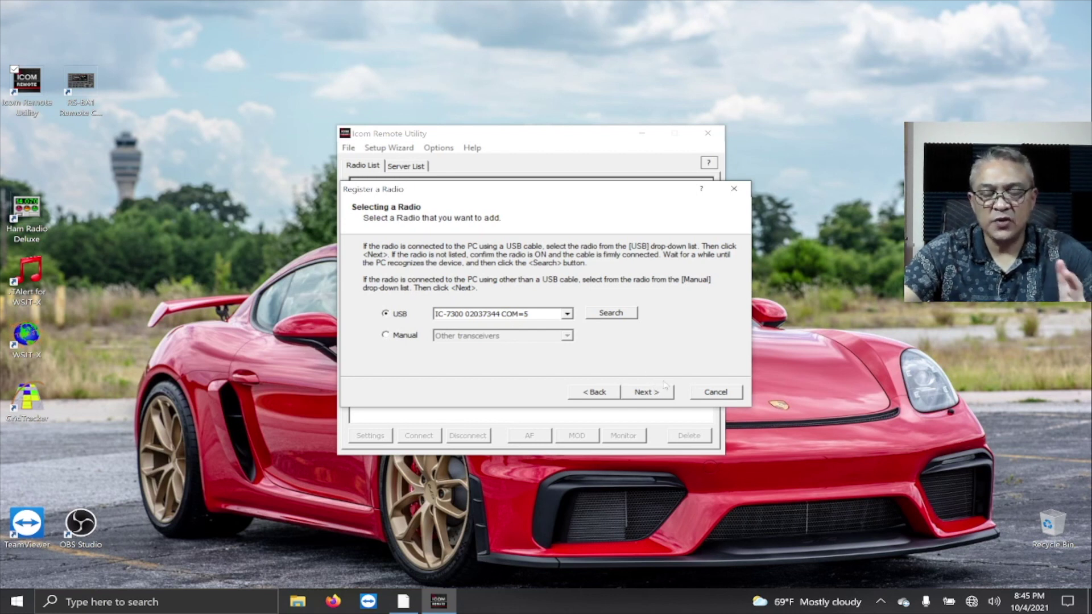
pyautogui.click(700, 394)
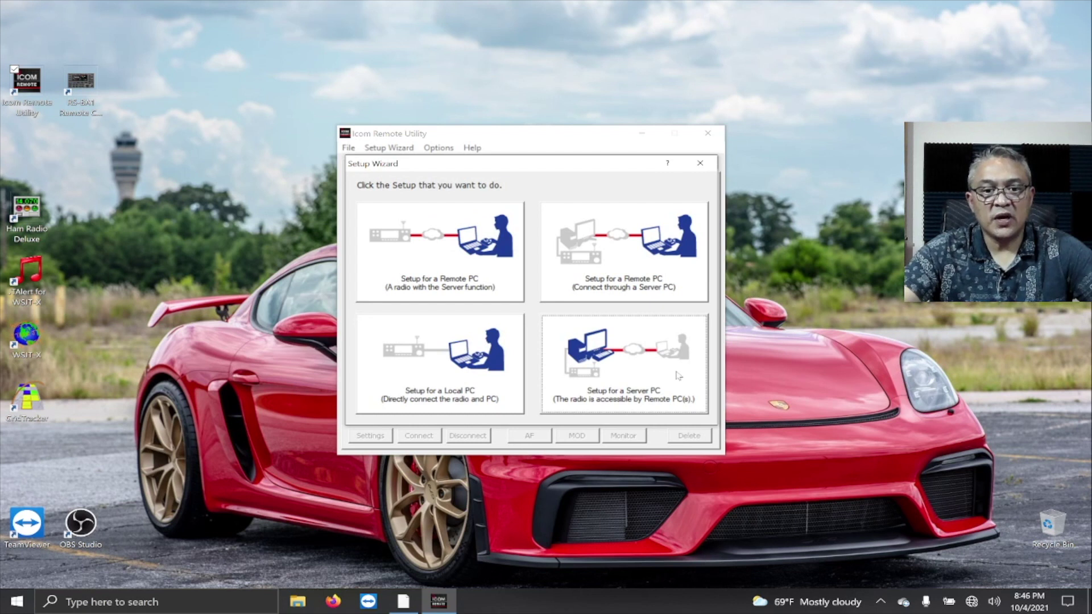
pyautogui.click(704, 164)
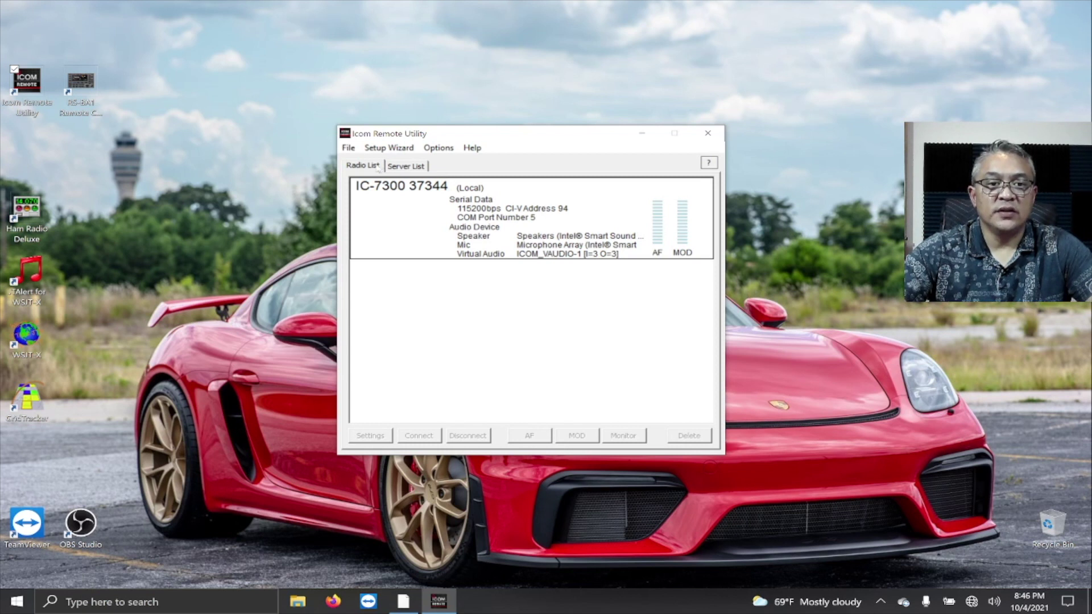
# Step: Connect to the local IC-7300 in the radio list and acknowledge the serial port notice
pyautogui.click(386, 222)
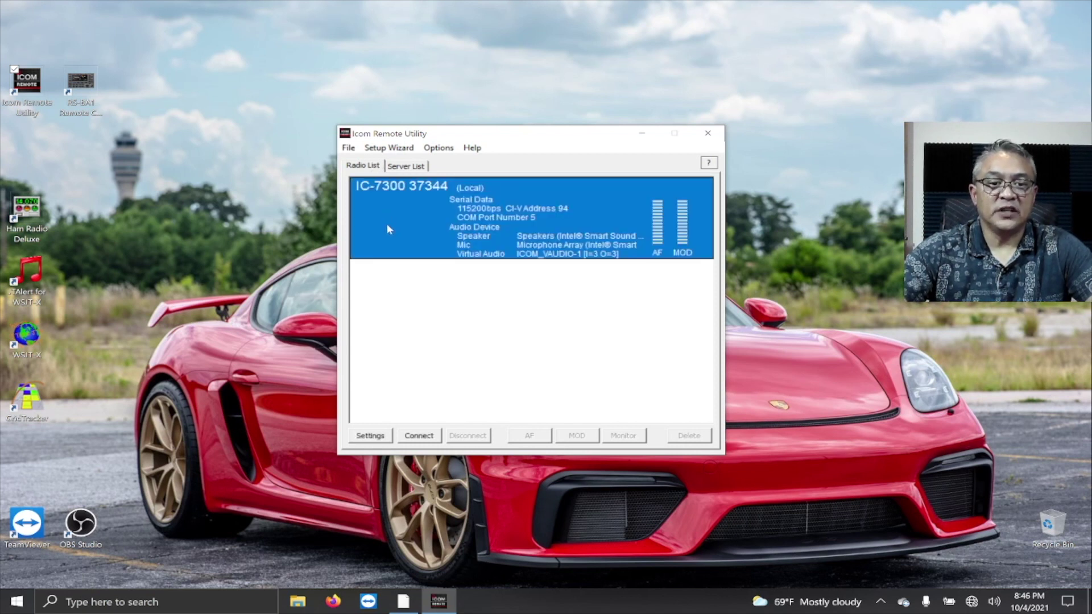
pyautogui.click(429, 436)
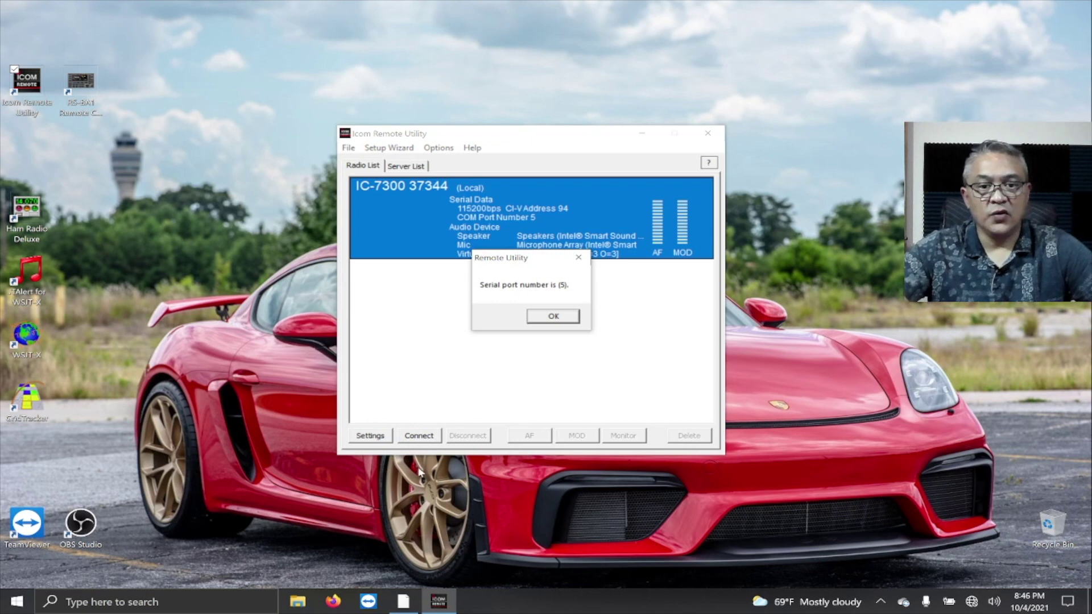
pyautogui.click(552, 316)
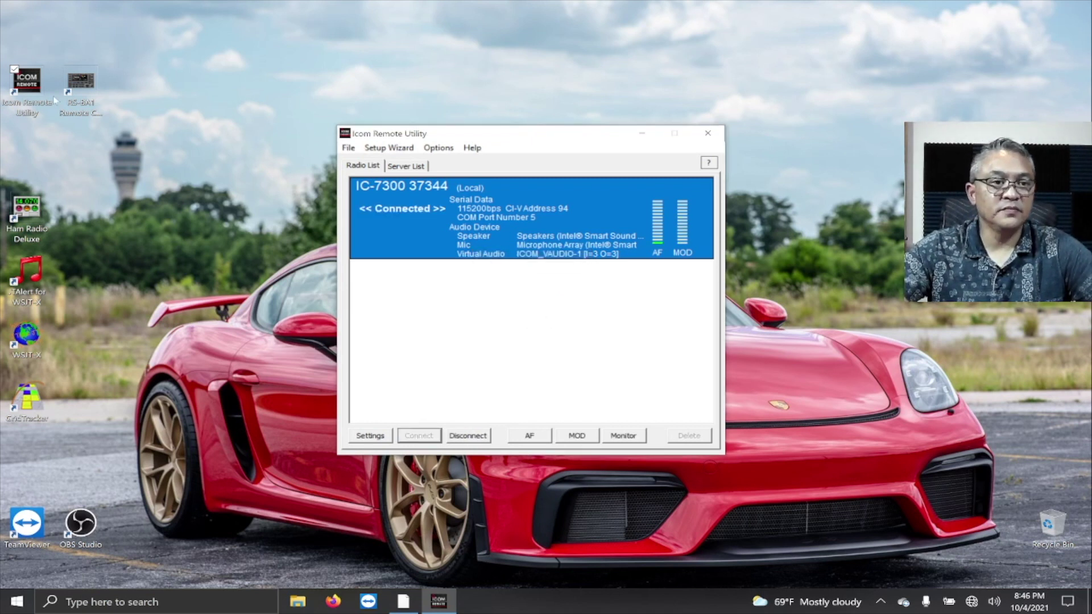
# Step: Open RS-BA1 Remote Control, move its window fully into view, and switch the radio to the 7 MHz band
pyautogui.click(81, 82)
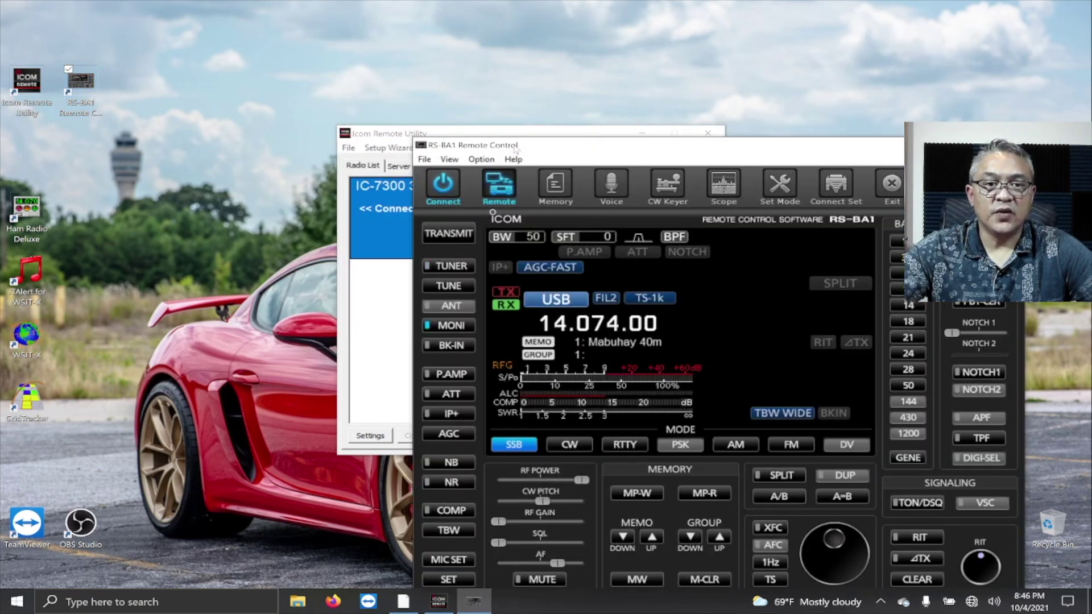
pyautogui.moveTo(517, 147); pyautogui.dragTo(326, 52)
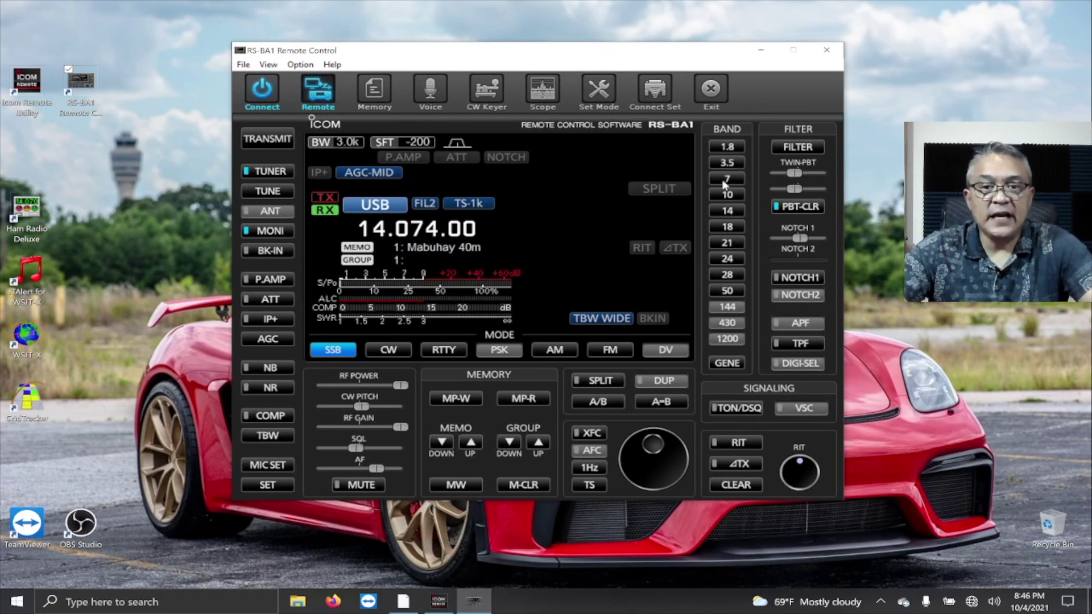
pyautogui.click(726, 181)
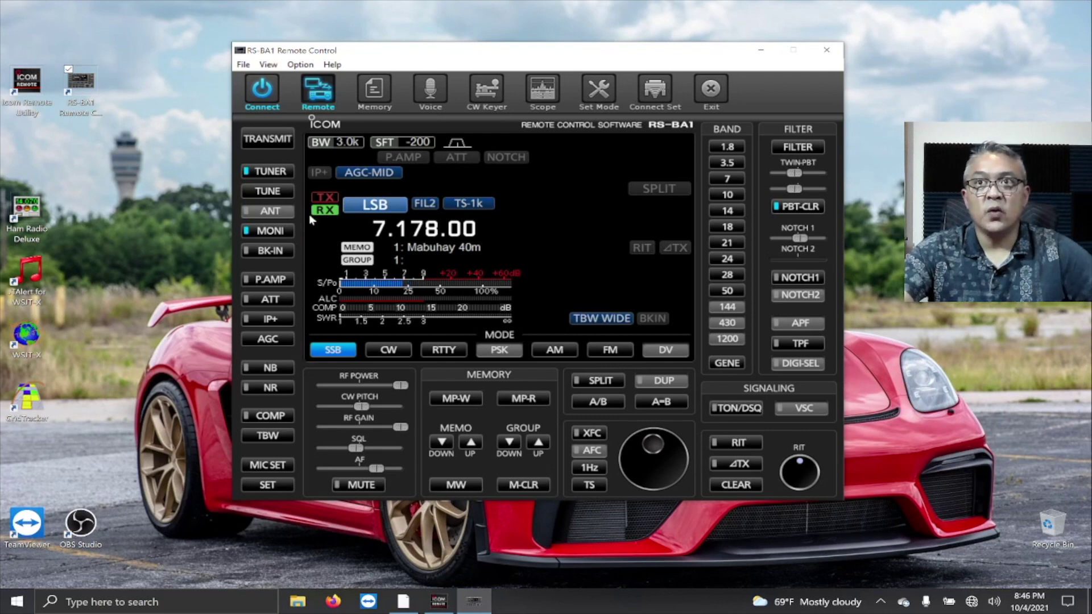
# Step: Key the transmitter on 7.178.00 LSB for a voice call, and return the radio to receive
pyautogui.click(269, 140)
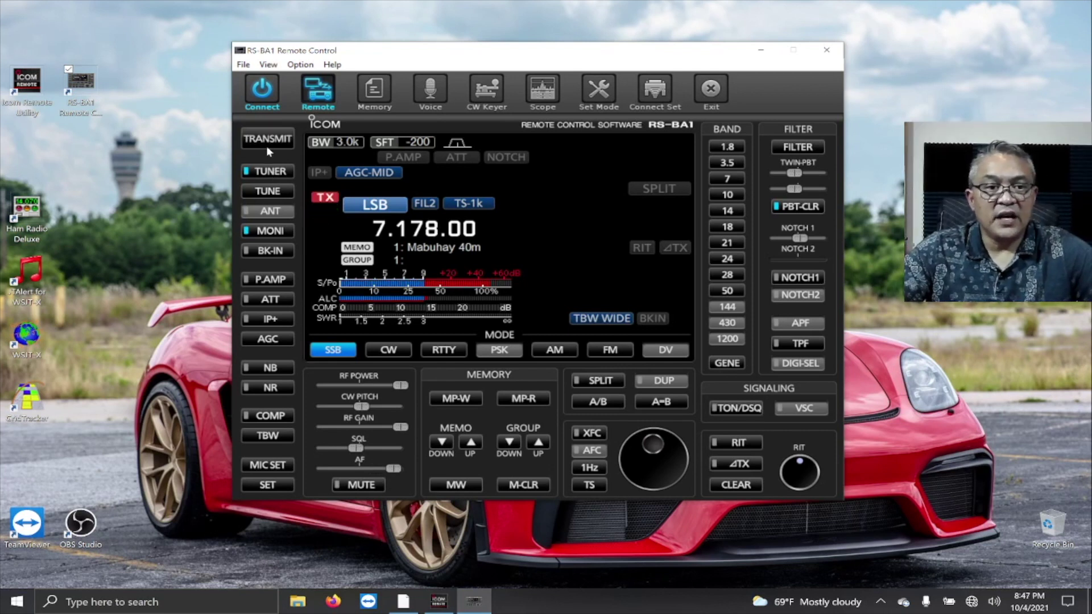
pyautogui.click(267, 140)
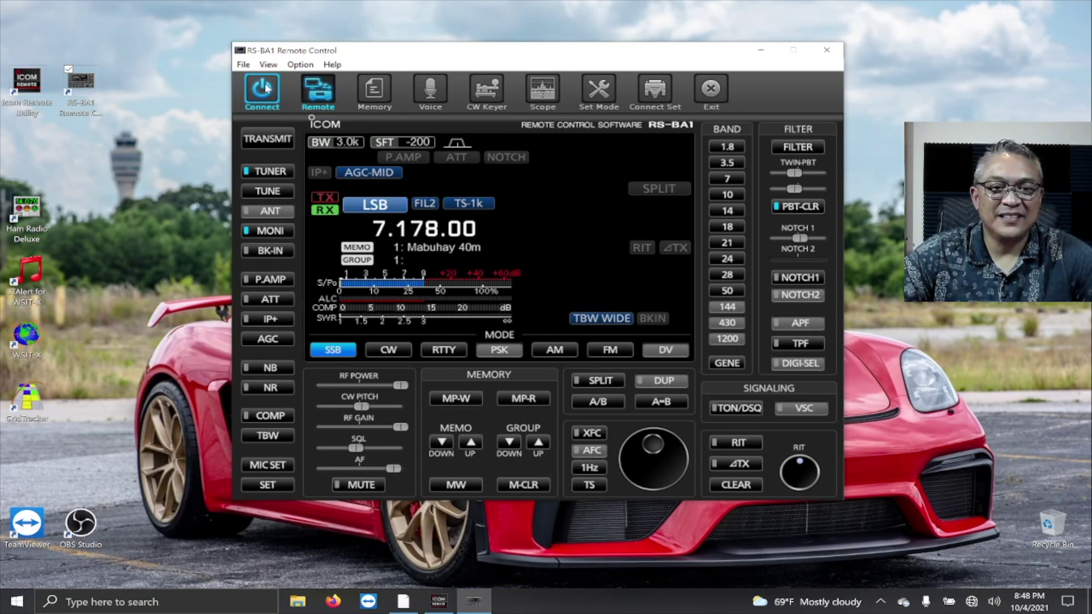
# Step: Transmit again on 7.178.00 while adjusting the computer's sound volume to 34, and return the radio to receive
pyautogui.click(275, 141)
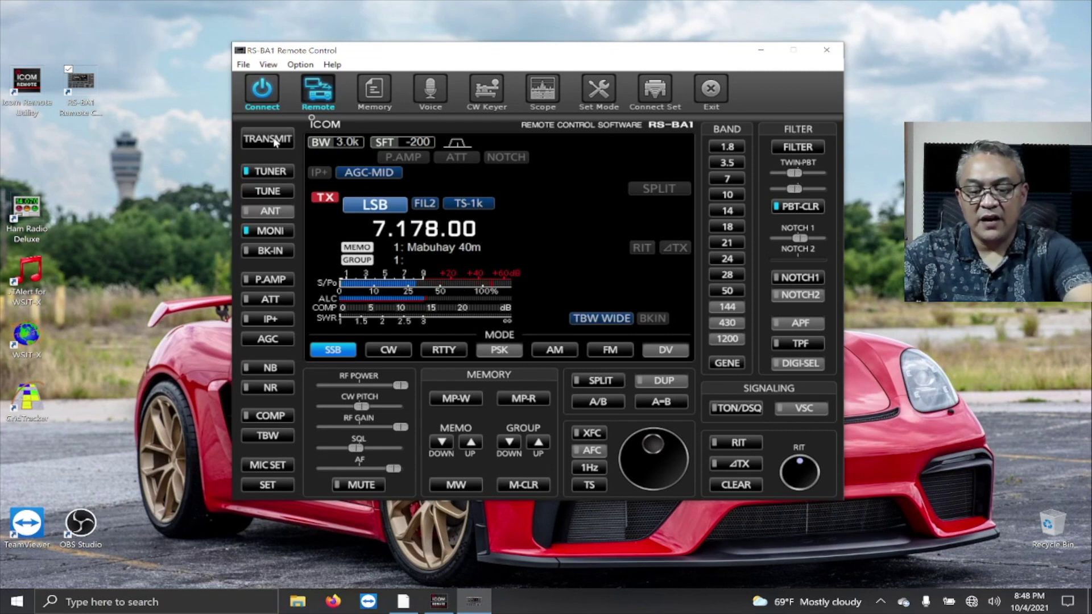
pyautogui.press('XF86AudioLowerVolume')
pyautogui.press('XF86AudioLowerVolume')
pyautogui.press('XF86AudioLowerVolume')
pyautogui.press('XF86AudioLowerVolume')
pyautogui.press('XF86AudioLowerVolume')
pyautogui.press('XF86AudioLowerVolume')
pyautogui.press('XF86AudioLowerVolume')
pyautogui.press('XF86AudioLowerVolume')
pyautogui.press('XF86AudioLowerVolume')
pyautogui.press('XF86AudioLowerVolume')
pyautogui.press('XF86AudioLowerVolume')
pyautogui.press('XF86AudioLowerVolume')
pyautogui.press('XF86AudioLowerVolume')
pyautogui.press('XF86AudioLowerVolume')
pyautogui.press('XF86AudioLowerVolume')
pyautogui.press('XF86AudioLowerVolume')
pyautogui.press('XF86AudioLowerVolume')
pyautogui.press('XF86AudioLowerVolume')
pyautogui.press('XF86AudioLowerVolume')
pyautogui.press('XF86AudioLowerVolume')
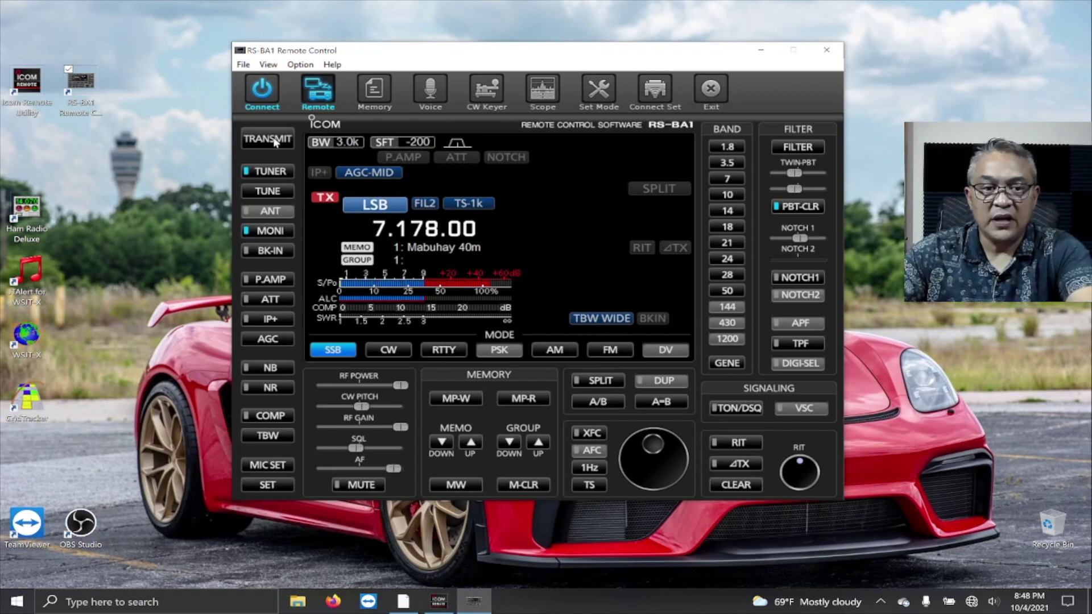
pyautogui.press('XF86AudioLowerVolume')
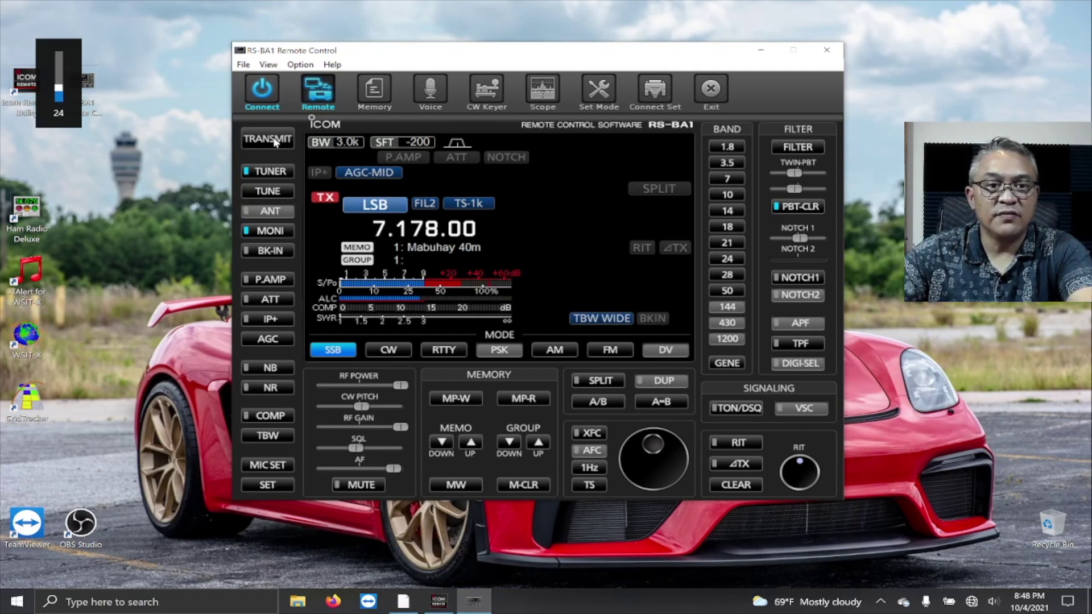
pyautogui.press('XF86AudioRaiseVolume')
pyautogui.press('XF86AudioRaiseVolume')
pyautogui.press('XF86AudioRaiseVolume')
pyautogui.press('XF86AudioRaiseVolume')
pyautogui.press('XF86AudioRaiseVolume')
pyautogui.click(274, 142)
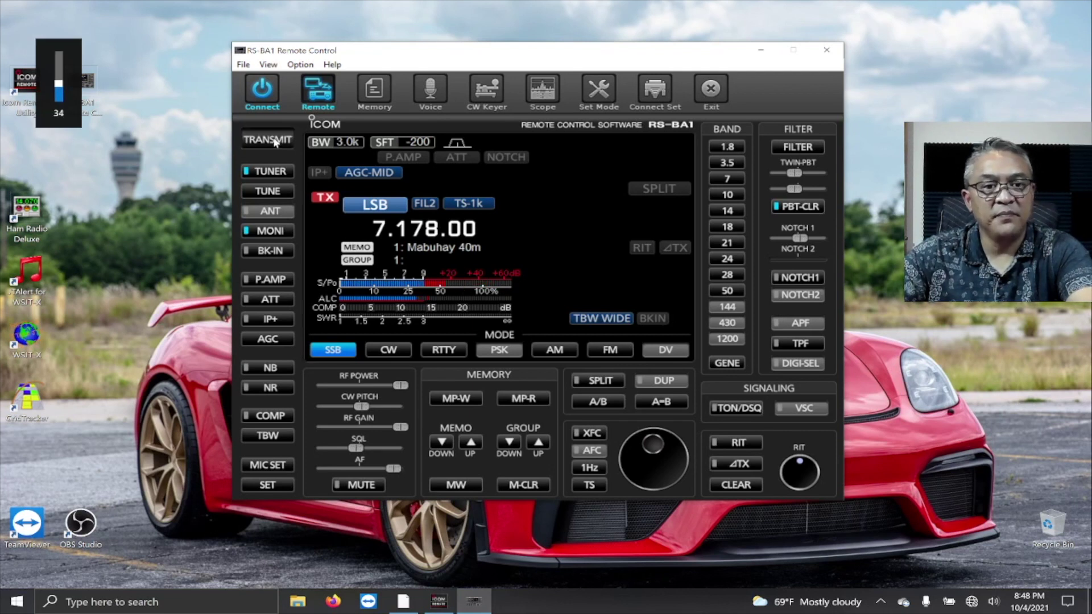
# Step: Raise the computer's sound volume to 100 while receiving on 7.178.00
pyautogui.press('XF86AudioRaiseVolume')
pyautogui.press('XF86AudioRaiseVolume')
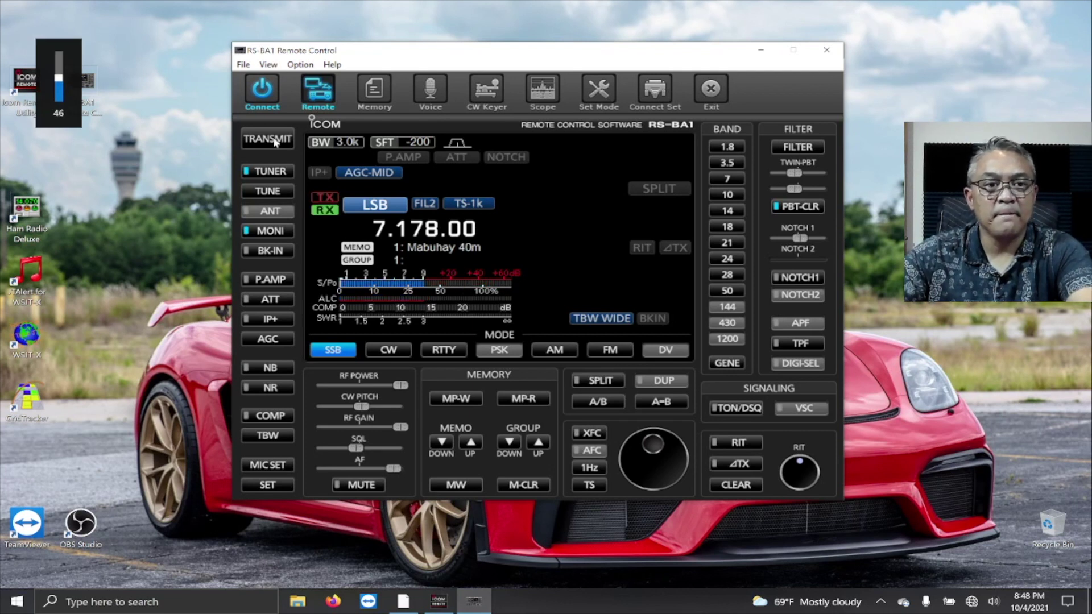
pyautogui.press('XF86AudioRaiseVolume')
pyautogui.press('XF86AudioRaiseVolume')
pyautogui.press('XF86AudioRaiseVolume')
pyautogui.press('XF86AudioRaiseVolume')
pyautogui.press('XF86AudioRaiseVolume')
pyautogui.press('XF86AudioRaiseVolume')
pyautogui.press('XF86AudioRaiseVolume')
pyautogui.press('XF86AudioRaiseVolume')
pyautogui.press('XF86AudioRaiseVolume')
pyautogui.press('XF86AudioRaiseVolume')
pyautogui.press('XF86AudioRaiseVolume')
pyautogui.press('XF86AudioRaiseVolume')
pyautogui.press('XF86AudioRaiseVolume')
pyautogui.press('XF86AudioRaiseVolume')
pyautogui.press('XF86AudioRaiseVolume')
pyautogui.press('XF86AudioRaiseVolume')
pyautogui.press('XF86AudioRaiseVolume')
pyautogui.press('XF86AudioRaiseVolume')
pyautogui.press('XF86AudioRaiseVolume')
pyautogui.press('XF86AudioRaiseVolume')
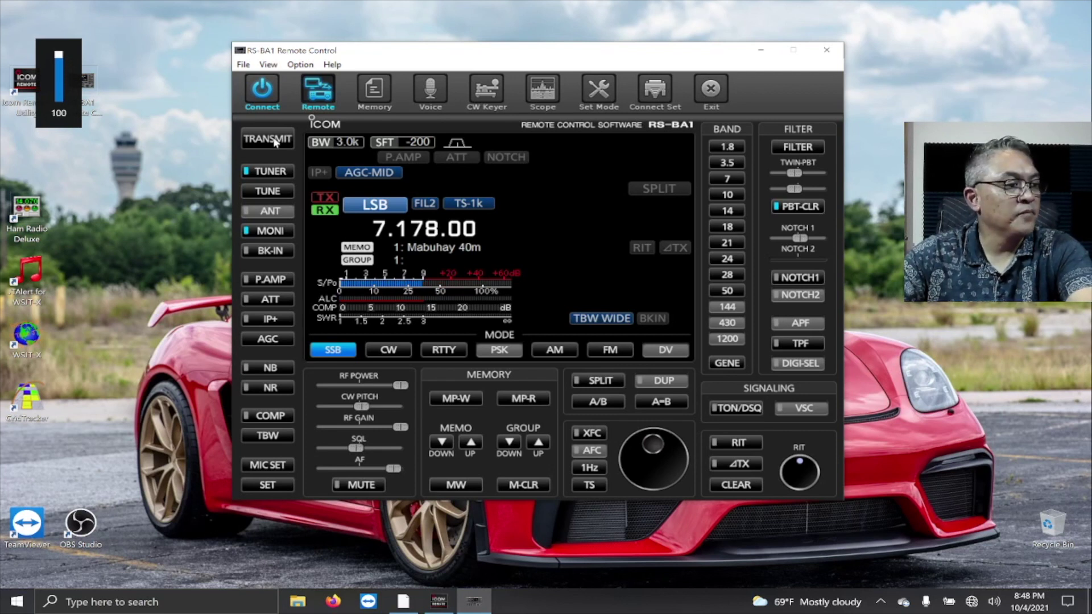
# Step: Disconnect the remote session and connect to the radio again
pyautogui.click(263, 91)
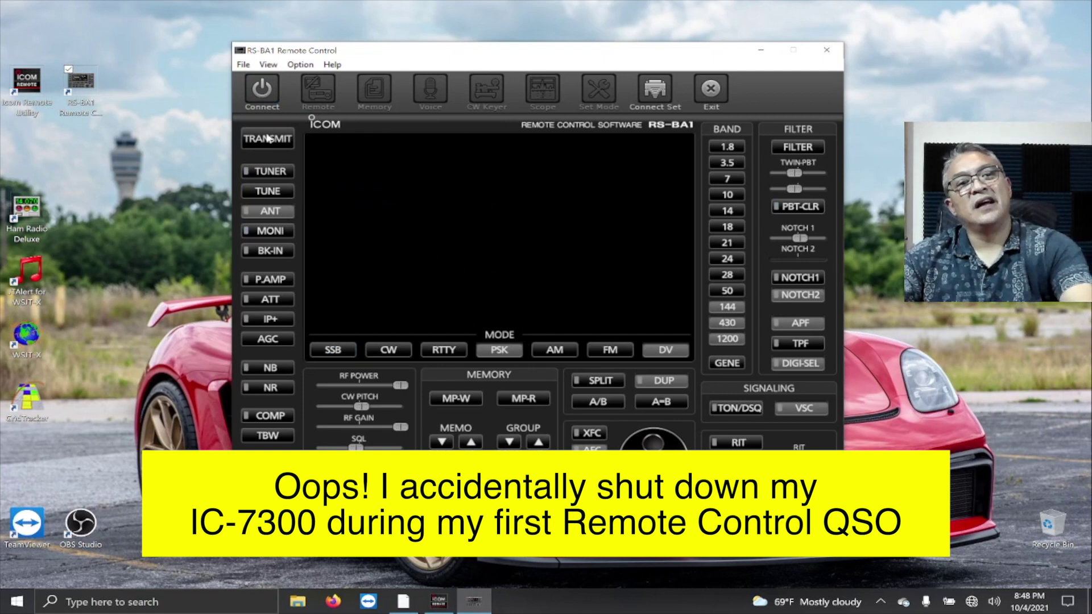
pyautogui.click(256, 94)
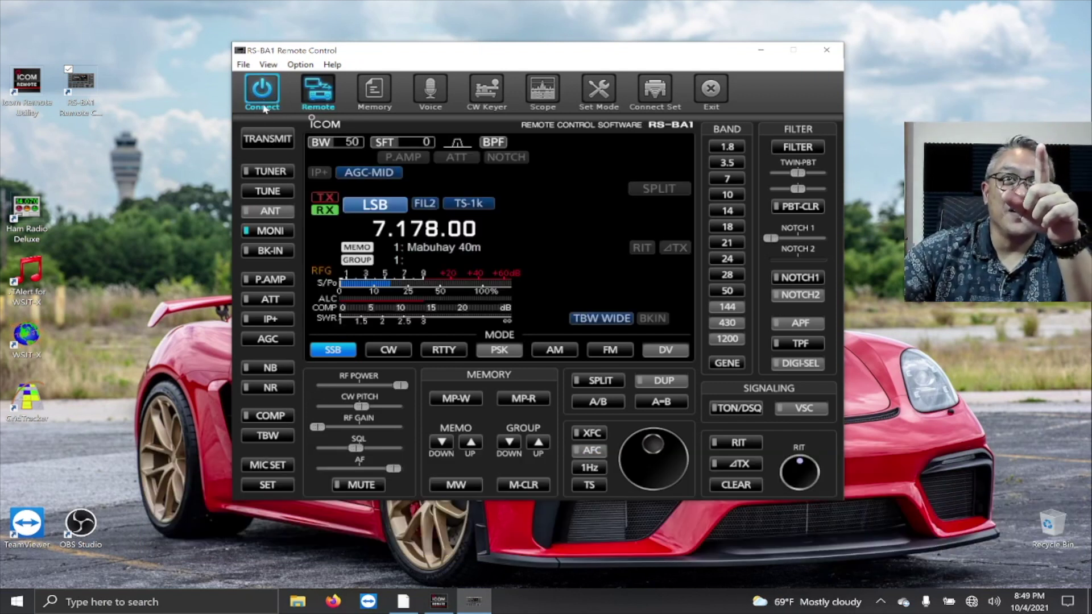
# Step: Key the transmitter on 7.178.00 LSB and lower the computer's sound volume to 24
pyautogui.click(262, 140)
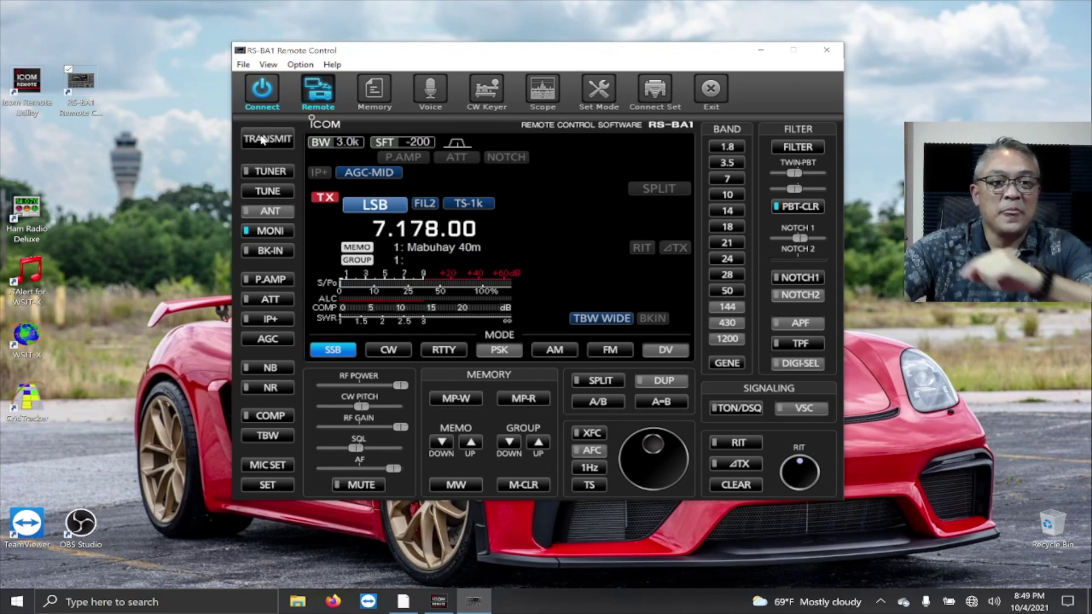
pyautogui.press('XF86AudioLowerVolume')
pyautogui.press('XF86AudioLowerVolume')
pyautogui.press('XF86AudioLowerVolume')
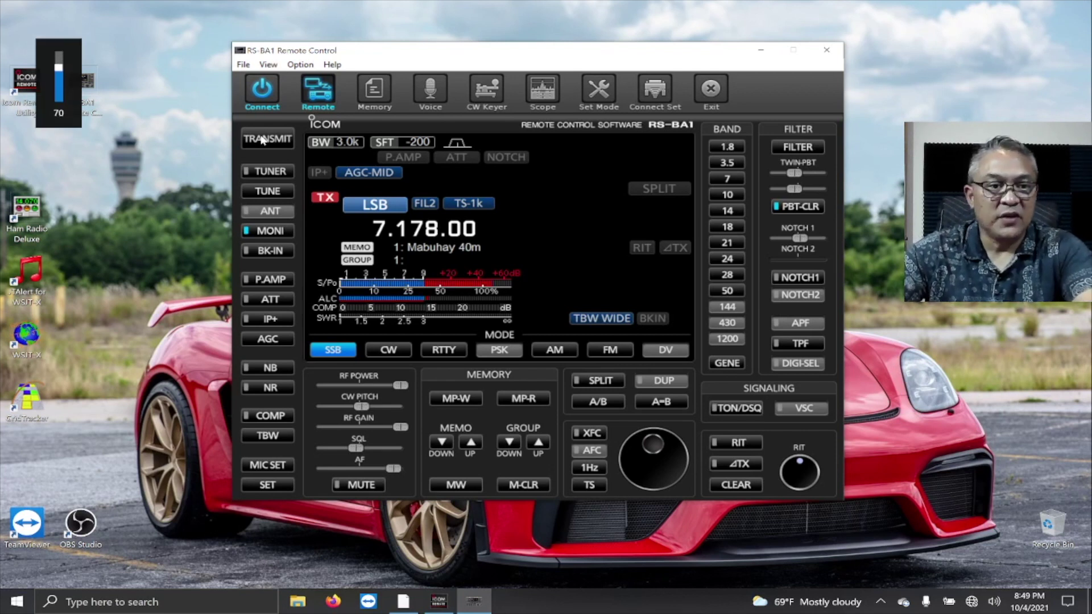
pyautogui.press('XF86AudioLowerVolume')
pyautogui.press('XF86AudioLowerVolume')
pyautogui.press('XF86AudioLowerVolume')
pyautogui.press('XF86AudioLowerVolume')
pyautogui.press('XF86AudioLowerVolume')
pyautogui.press('XF86AudioLowerVolume')
pyautogui.press('XF86AudioLowerVolume')
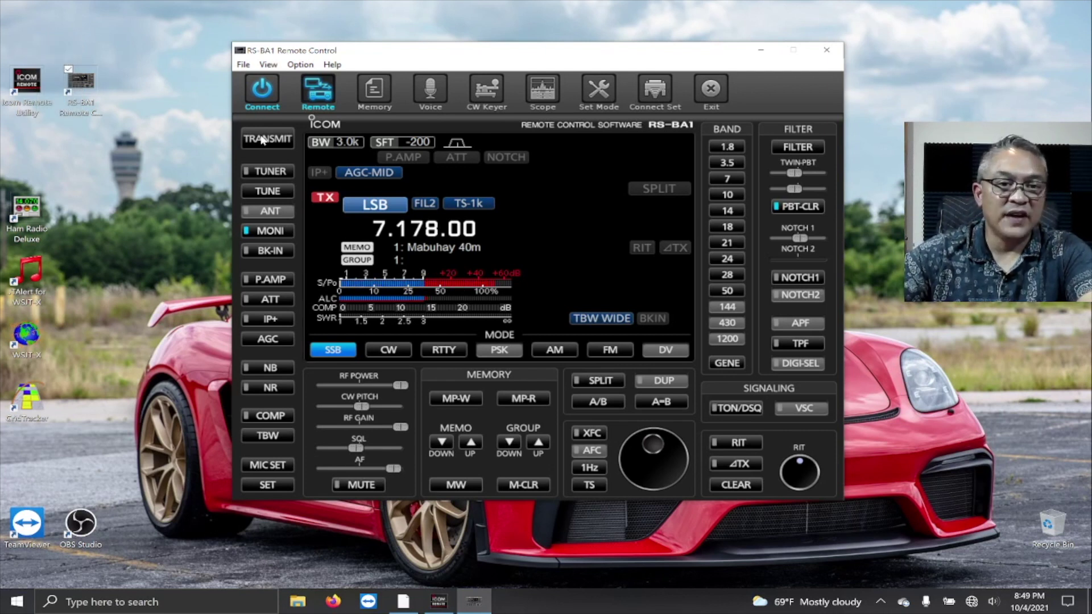
pyautogui.press('XF86AudioLowerVolume')
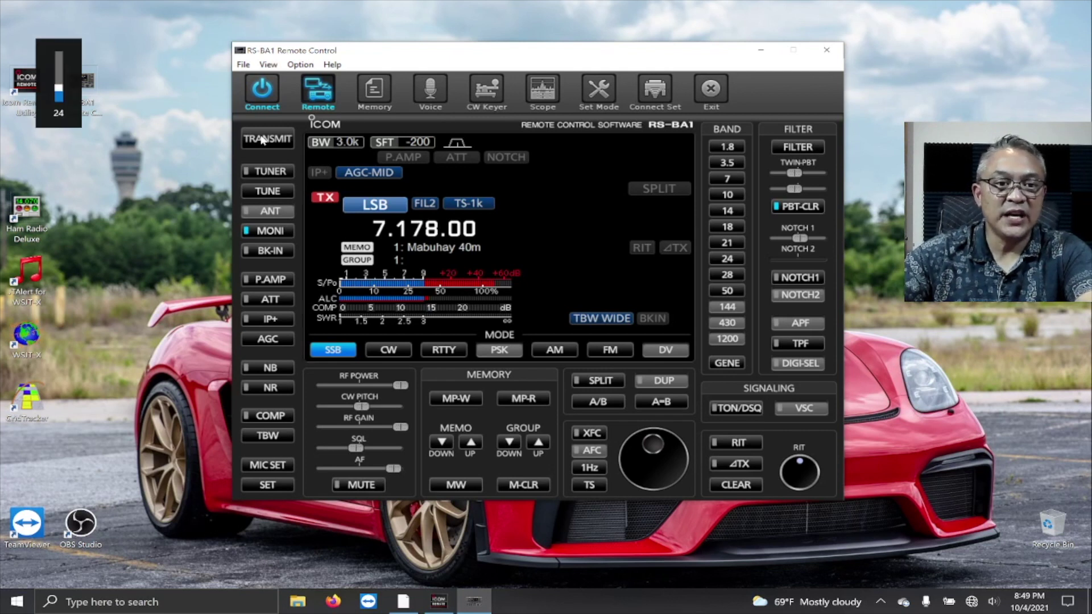
# Step: Return the radio to receive and raise the computer's sound volume to its maximum
pyautogui.press('XF86AudioRaiseVolume')
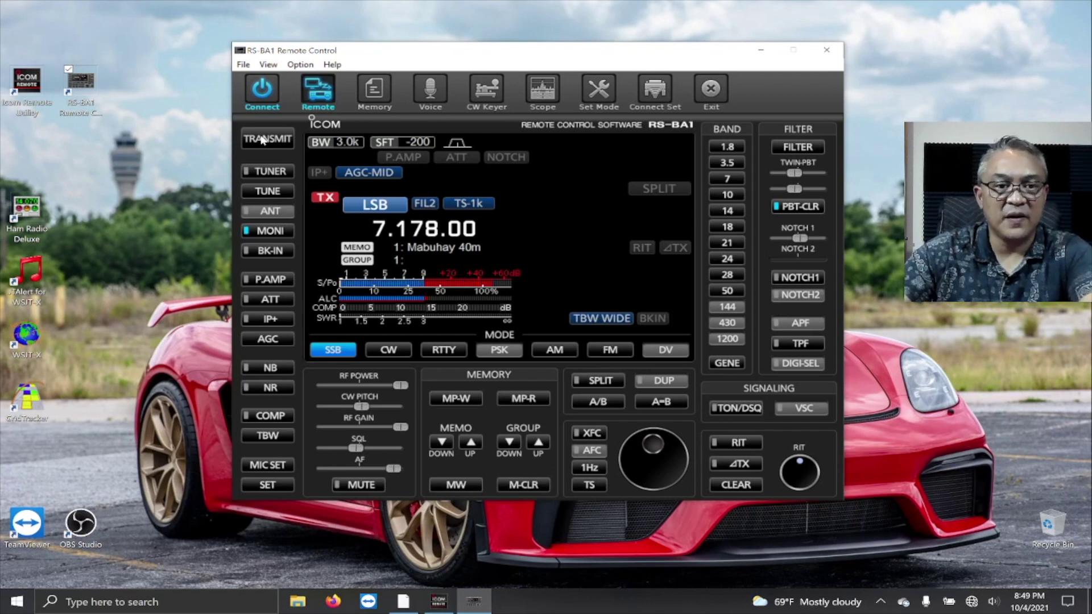
pyautogui.click(262, 141)
pyautogui.press('XF86AudioRaiseVolume')
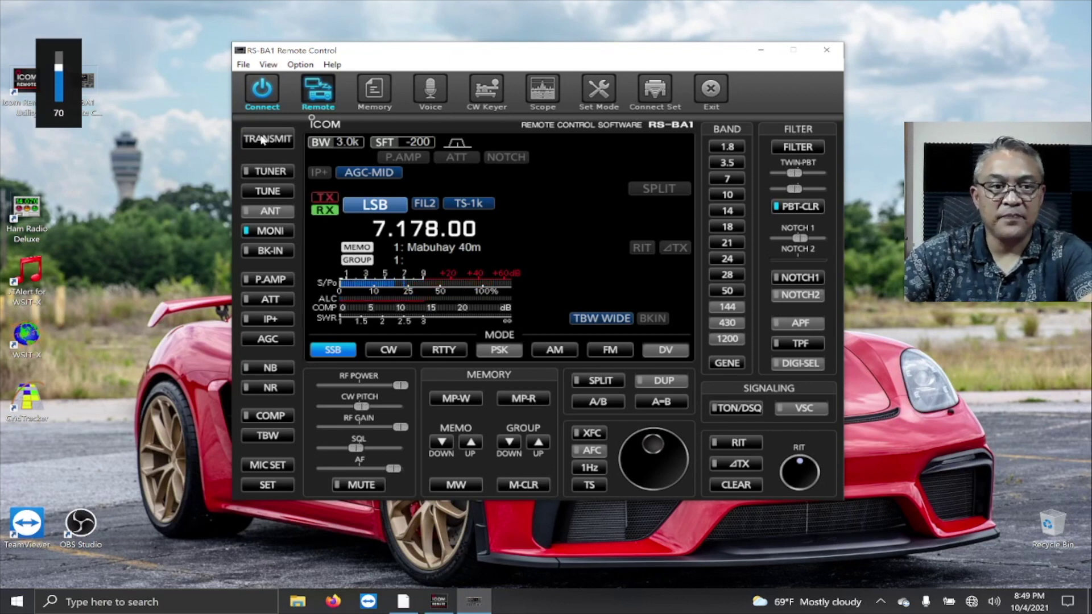
pyautogui.press('XF86AudioRaiseVolume')
pyautogui.press('XF86AudioRaiseVolume')
pyautogui.press('XF86AudioRaiseVolume')
pyautogui.press('XF86AudioRaiseVolume')
pyautogui.press('XF86AudioRaiseVolume')
pyautogui.press('XF86AudioRaiseVolume')
pyautogui.press('XF86AudioRaiseVolume')
pyautogui.press('XF86AudioRaiseVolume')
pyautogui.press('XF86AudioRaiseVolume')
pyautogui.press('XF86AudioRaiseVolume')
pyautogui.press('XF86AudioRaiseVolume')
pyautogui.press('XF86AudioRaiseVolume')
pyautogui.press('XF86AudioRaiseVolume')
pyautogui.press('XF86AudioRaiseVolume')
pyautogui.press('XF86AudioRaiseVolume')
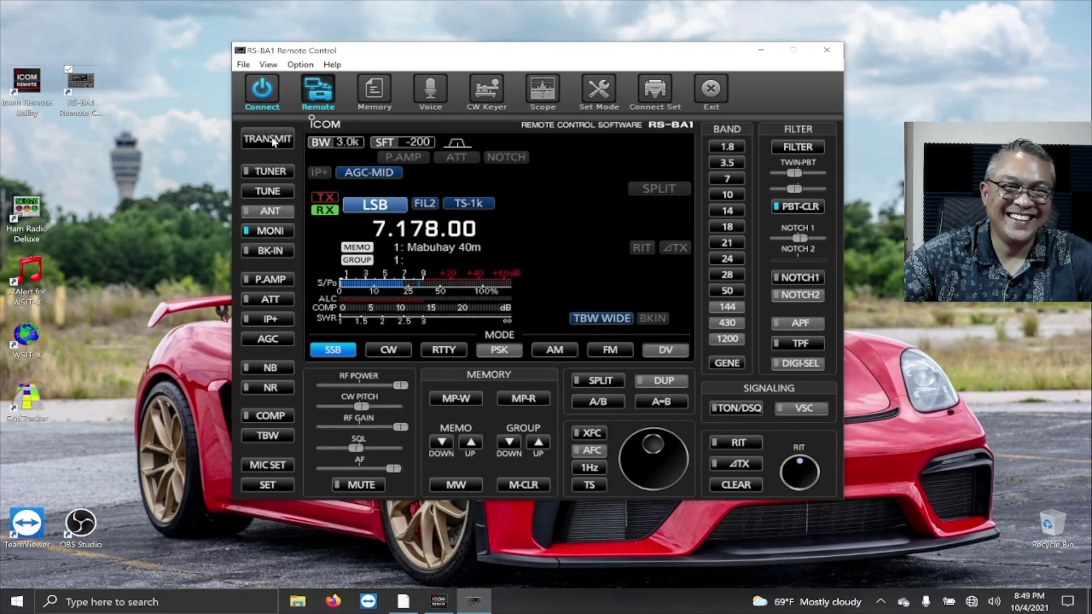
# Step: Transmit again on 7.178.00 while lowering and muting the computer's sound
pyautogui.click(273, 143)
pyautogui.press('XF86AudioMute')
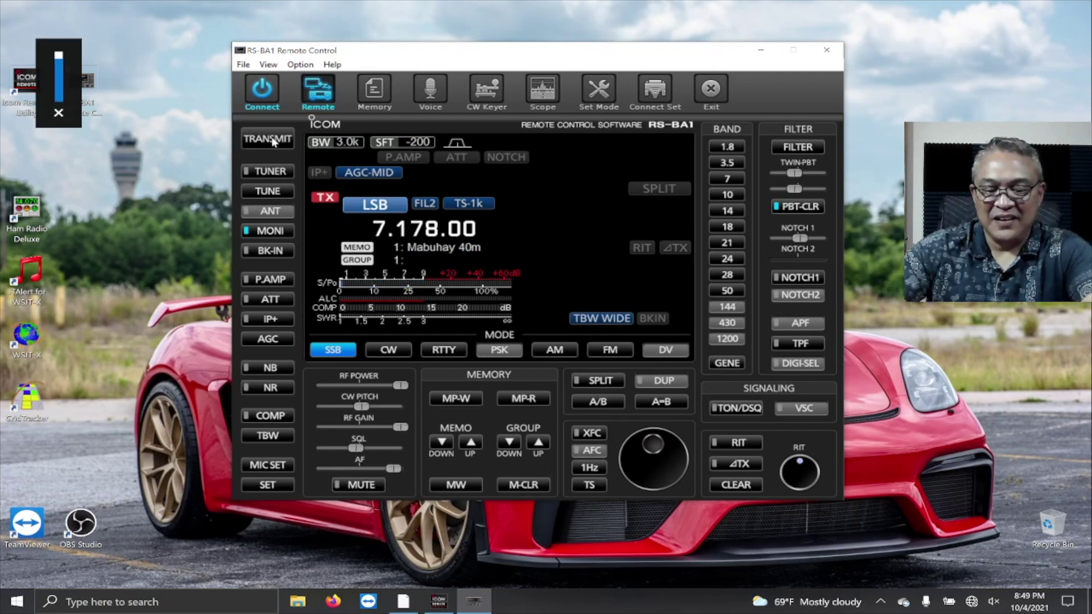
pyautogui.press('XF86AudioMute')
pyautogui.press('XF86AudioLowerVolume')
pyautogui.press('XF86AudioLowerVolume')
pyautogui.press('XF86AudioLowerVolume')
pyautogui.press('XF86AudioLowerVolume')
pyautogui.press('XF86AudioLowerVolume')
pyautogui.press('XF86AudioLowerVolume')
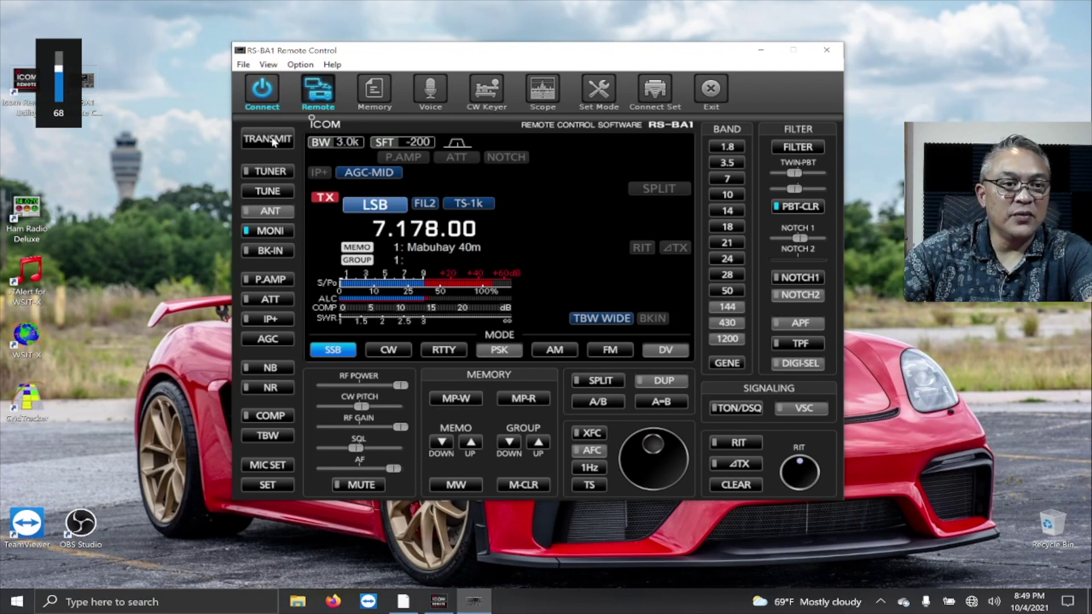
pyautogui.press('XF86AudioLowerVolume')
pyautogui.press('XF86AudioLowerVolume')
pyautogui.press('XF86AudioLowerVolume')
pyautogui.press('XF86AudioLowerVolume')
pyautogui.press('XF86AudioLowerVolume')
pyautogui.press('XF86AudioLowerVolume')
pyautogui.press('XF86AudioLowerVolume')
pyautogui.press('XF86AudioLowerVolume')
pyautogui.press('XF86AudioLowerVolume')
pyautogui.press('XF86AudioLowerVolume')
pyautogui.press('XF86AudioMute')
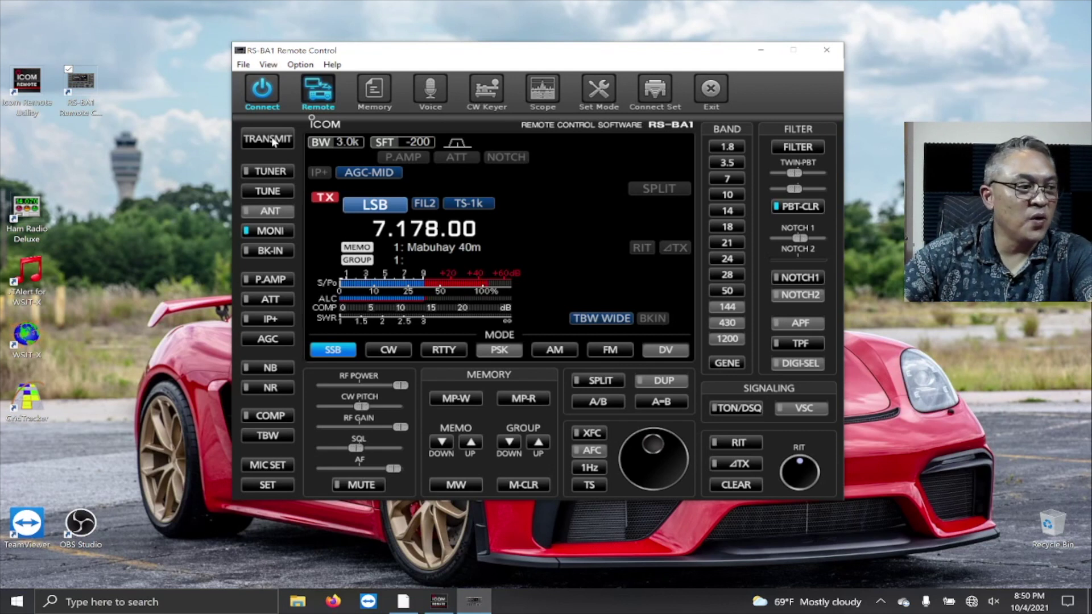
# Step: End the transmission and bring the computer's sound volume back to nearly full for listening
pyautogui.click(273, 141)
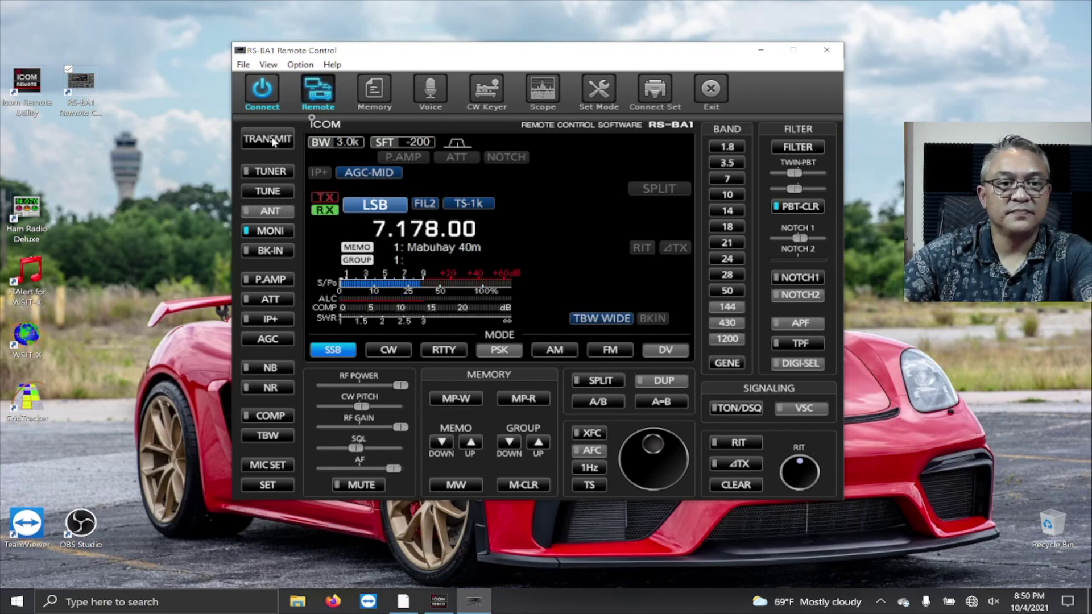
pyautogui.press('XF86AudioRaiseVolume')
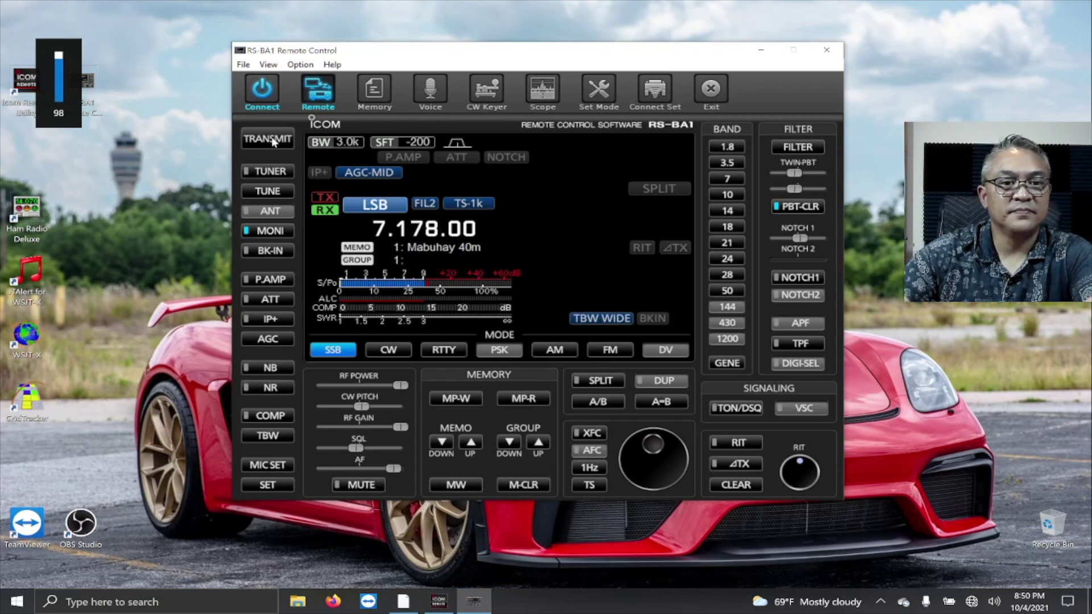
pyautogui.press('XF86AudioRaiseVolume')
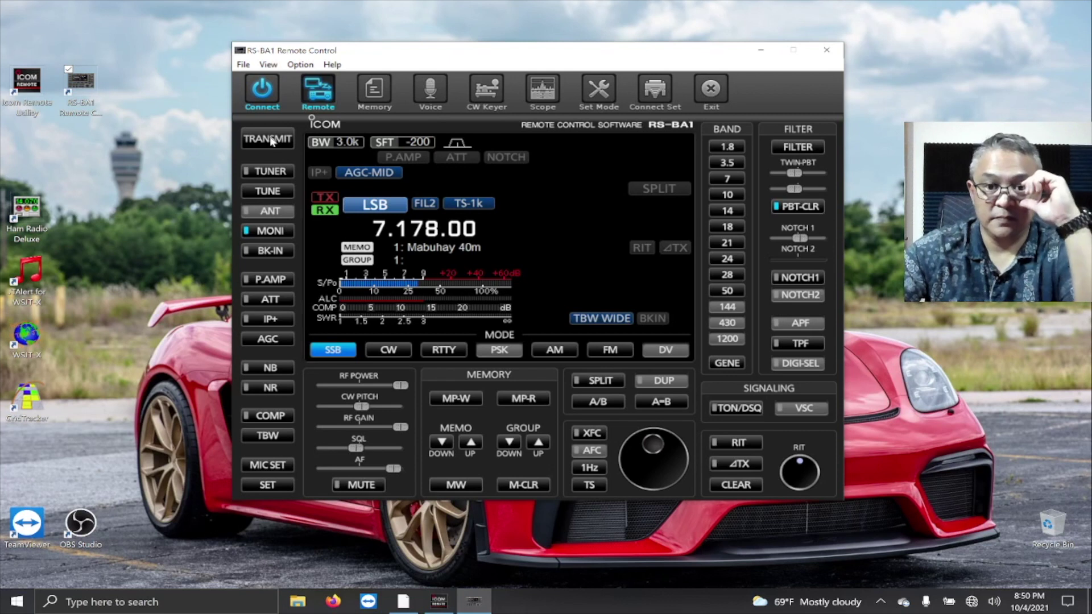
# Step: Make another voice transmission with the computer's sound muted, and return the radio to receive
pyautogui.click(271, 141)
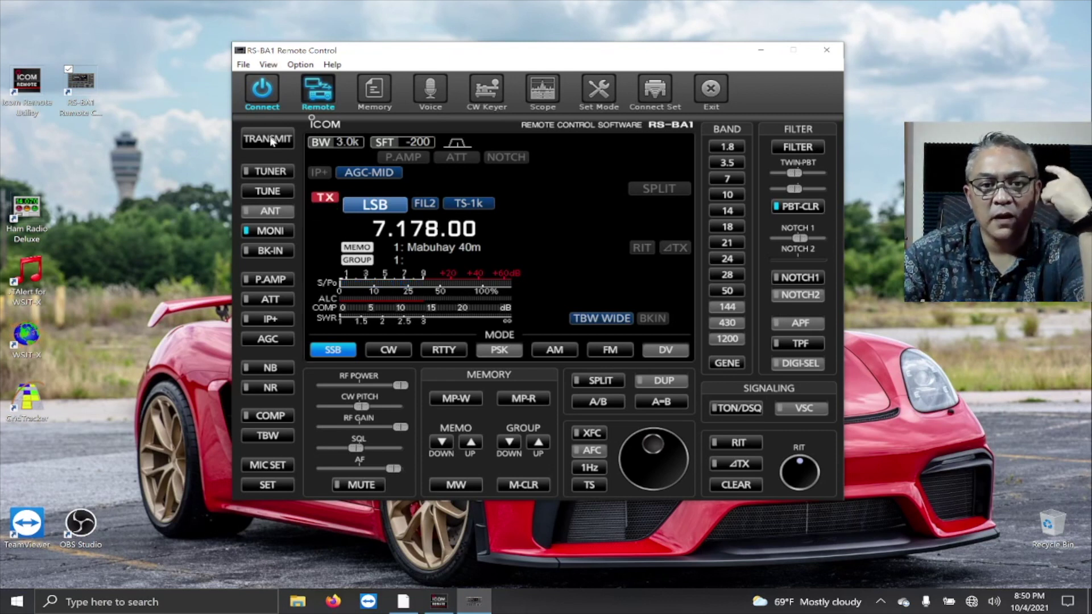
pyautogui.press('XF86AudioMute')
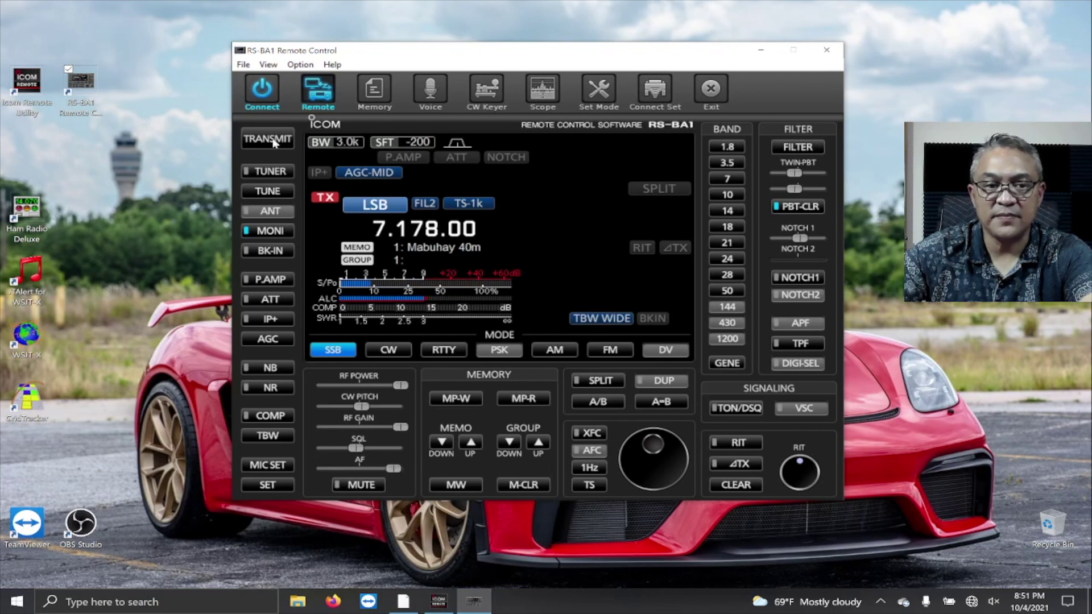
pyautogui.click(274, 143)
pyautogui.press('XF86AudioMute')
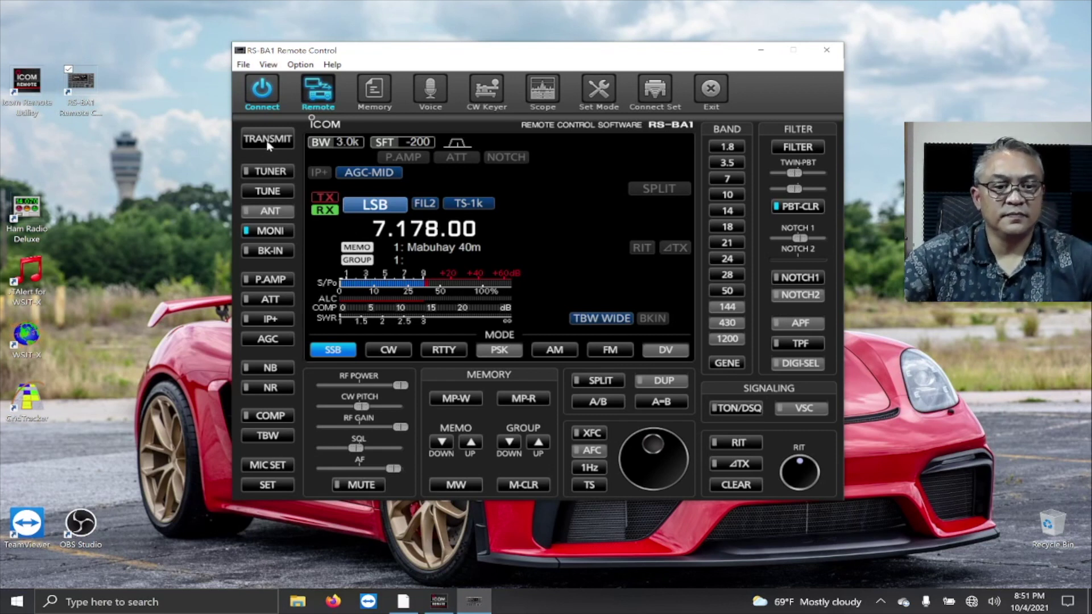
pyautogui.press('XF86AudioMute')
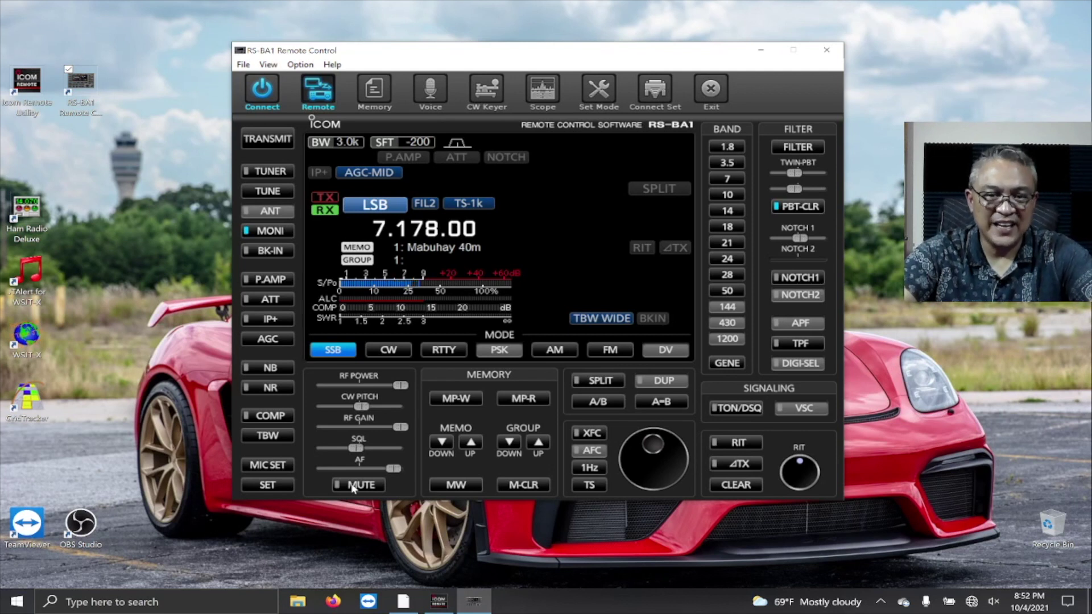
# Step: Exit RS-BA1 Remote Control and review the radio's MOD source and volume settings in Icom Remote Utility
pyautogui.hotkey('alt', 'Tab')
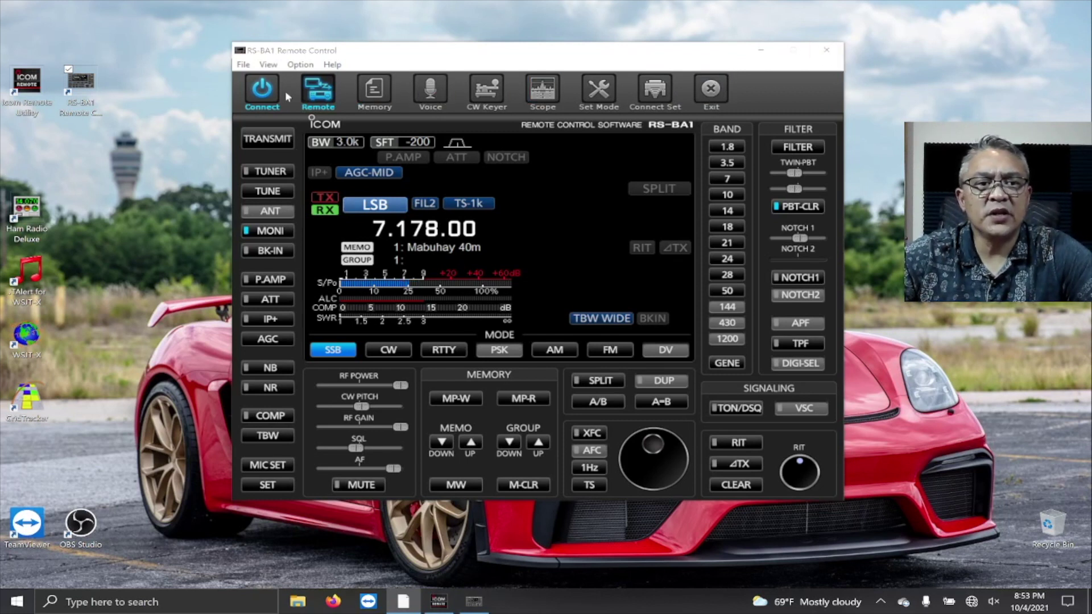
pyautogui.click(711, 90)
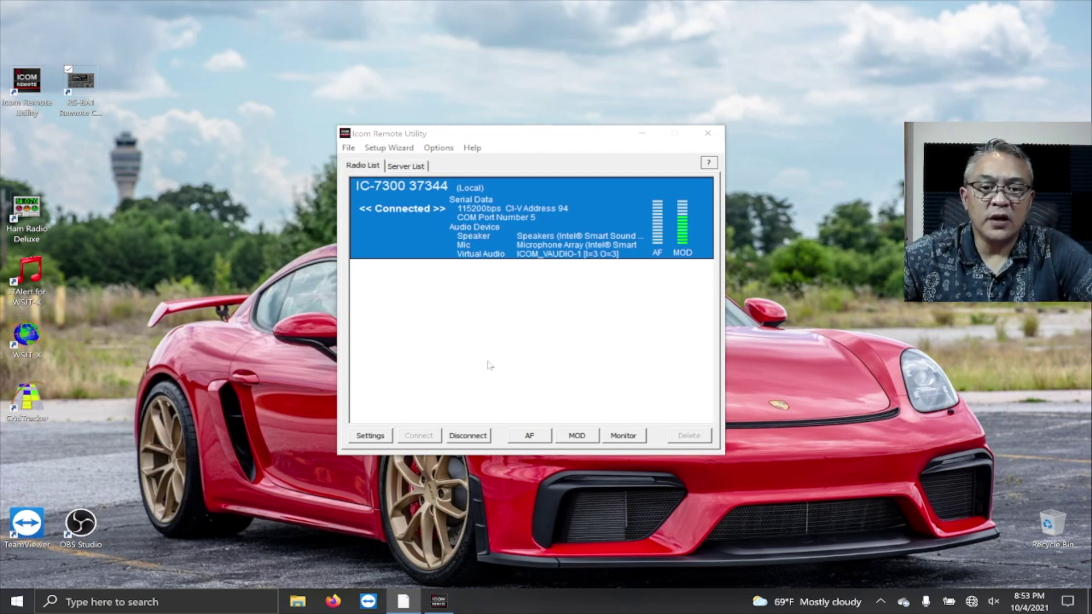
pyautogui.click(582, 437)
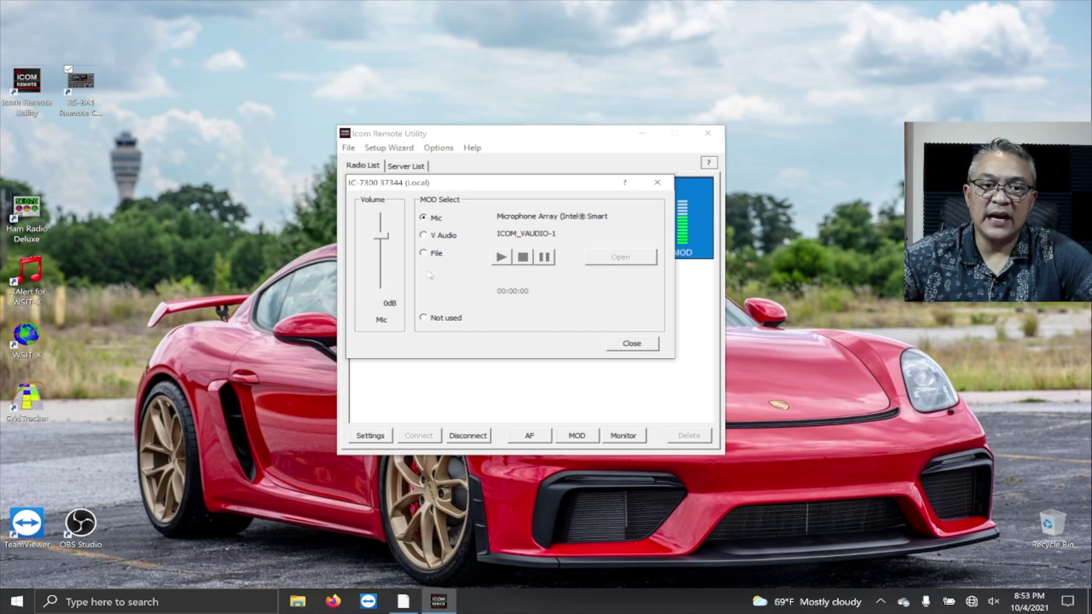
pyautogui.click(624, 344)
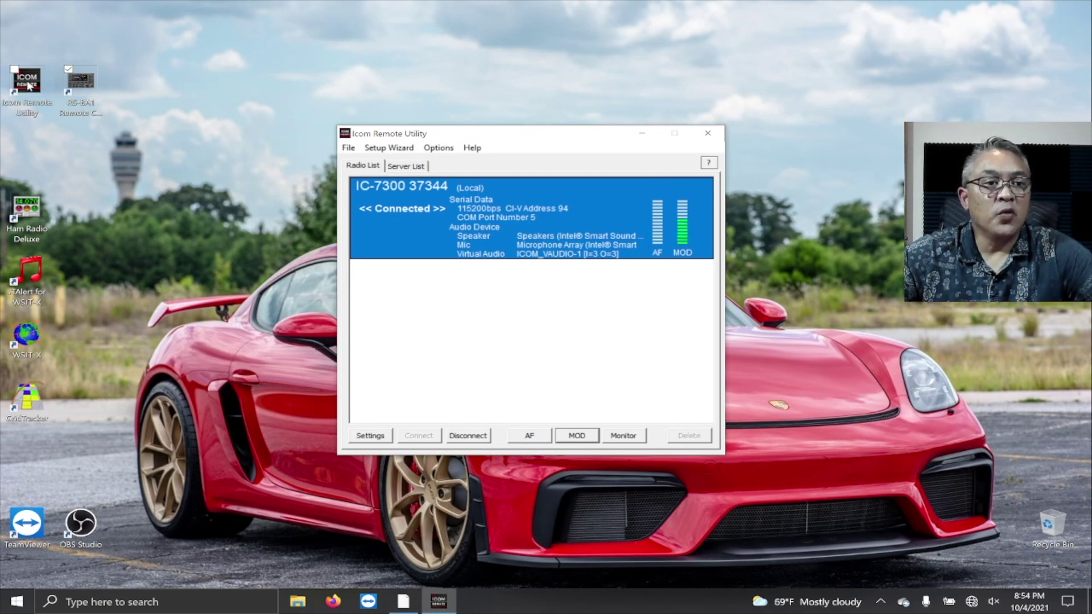
# Step: Reopen RS-BA1 Remote Control and examine the MOD Select options in Remote Setting and MIC SET
pyautogui.doubleClick(81, 83)
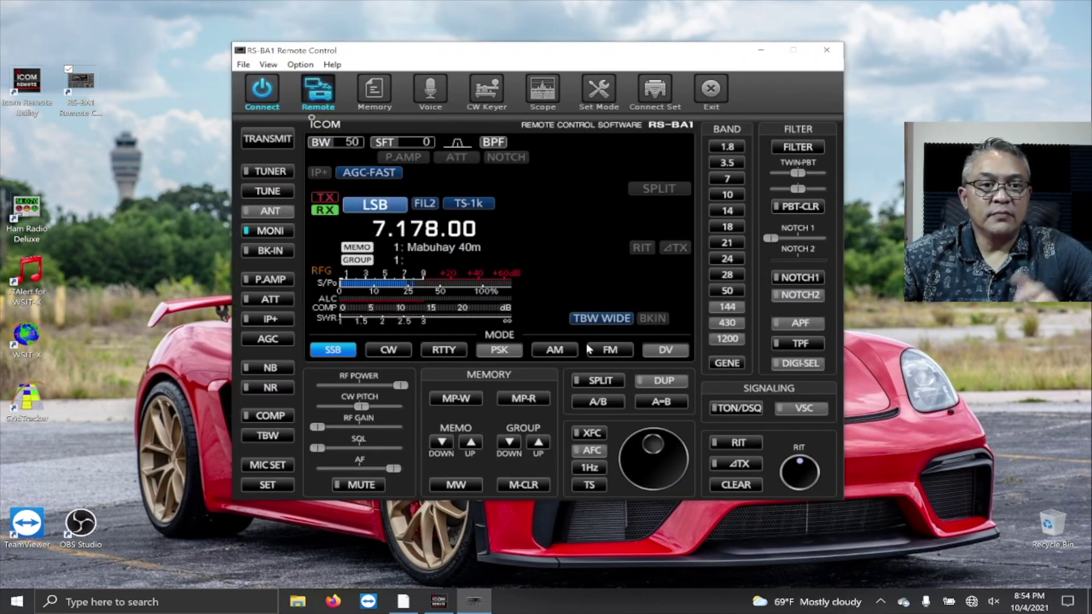
pyautogui.click(243, 65)
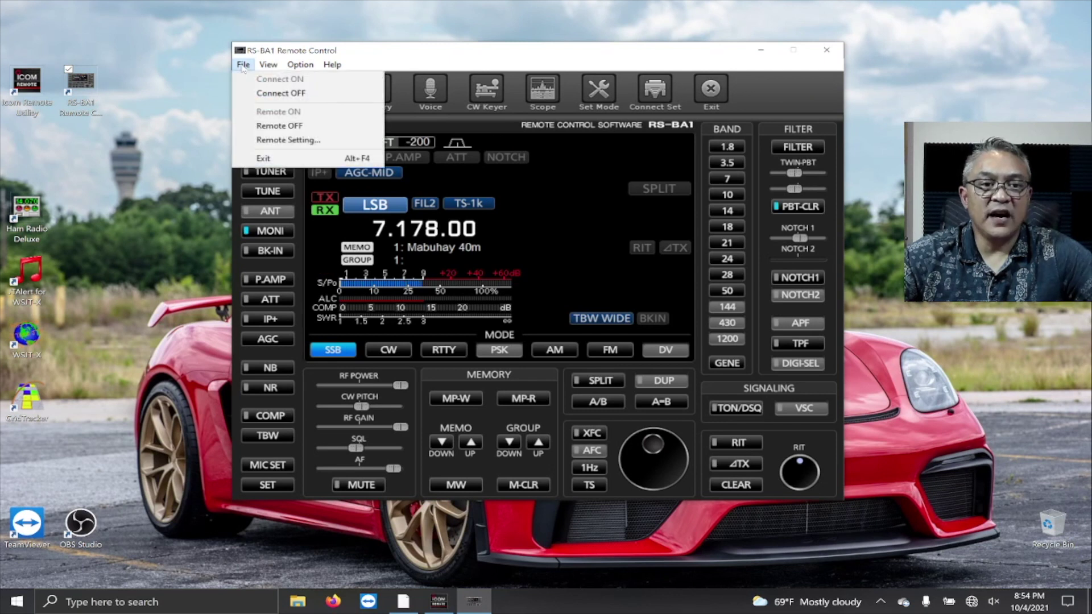
pyautogui.click(273, 140)
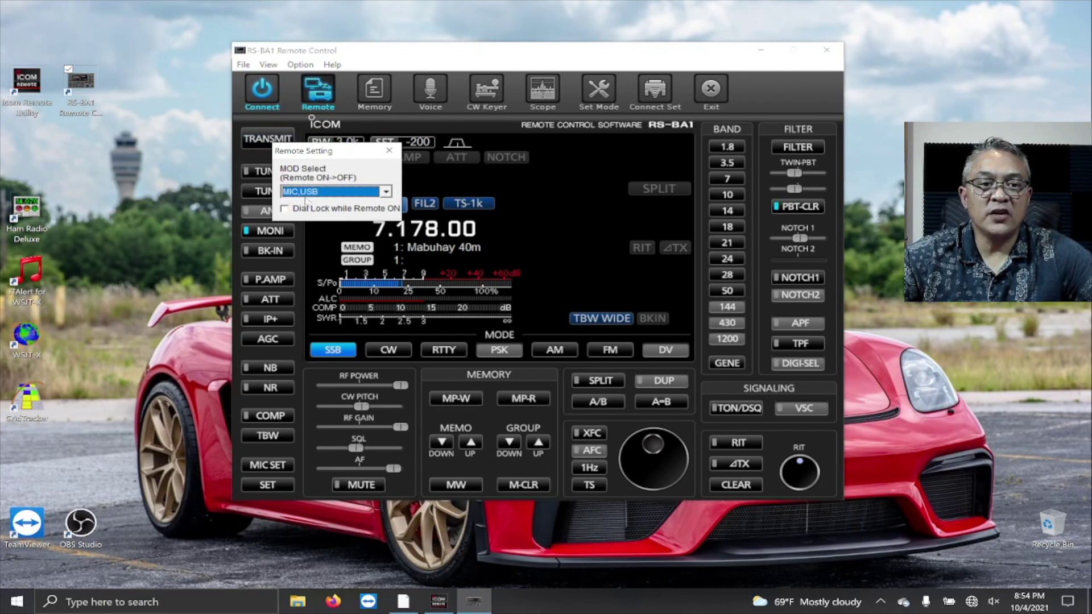
pyautogui.click(390, 151)
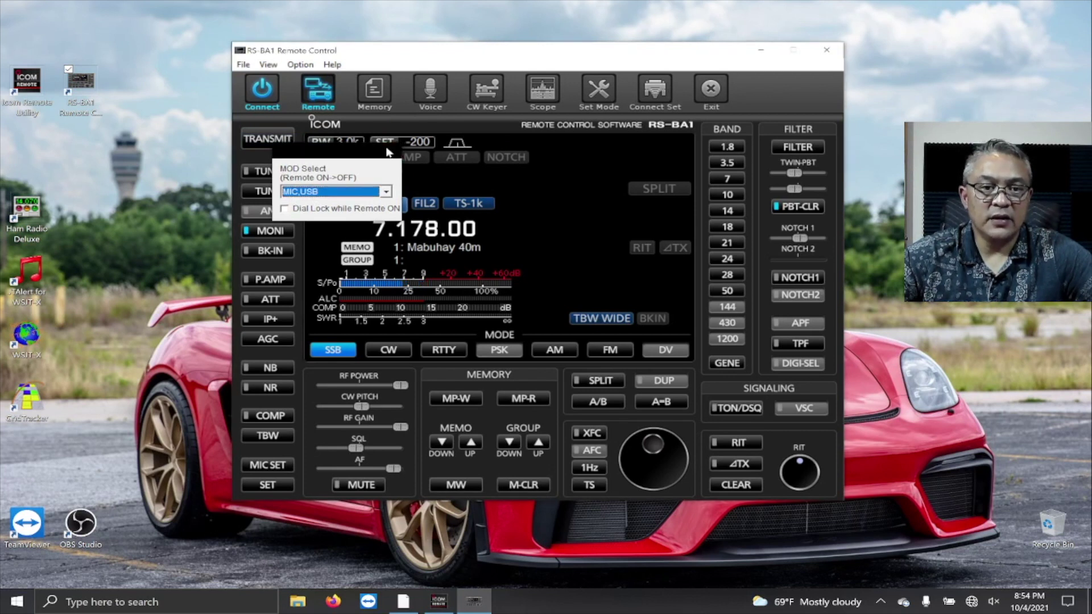
pyautogui.click(276, 467)
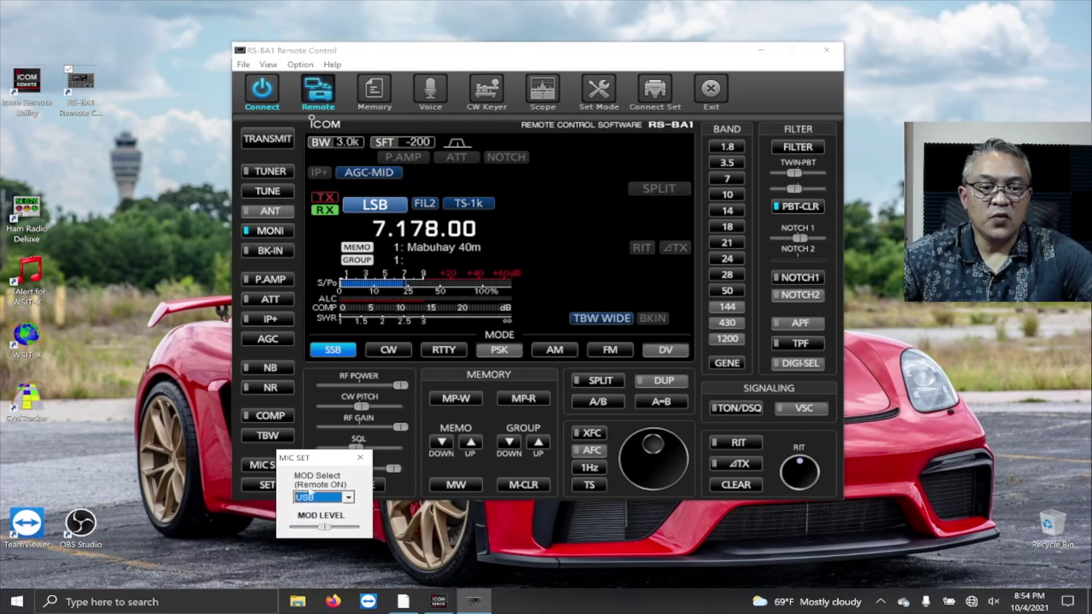
pyautogui.click(360, 457)
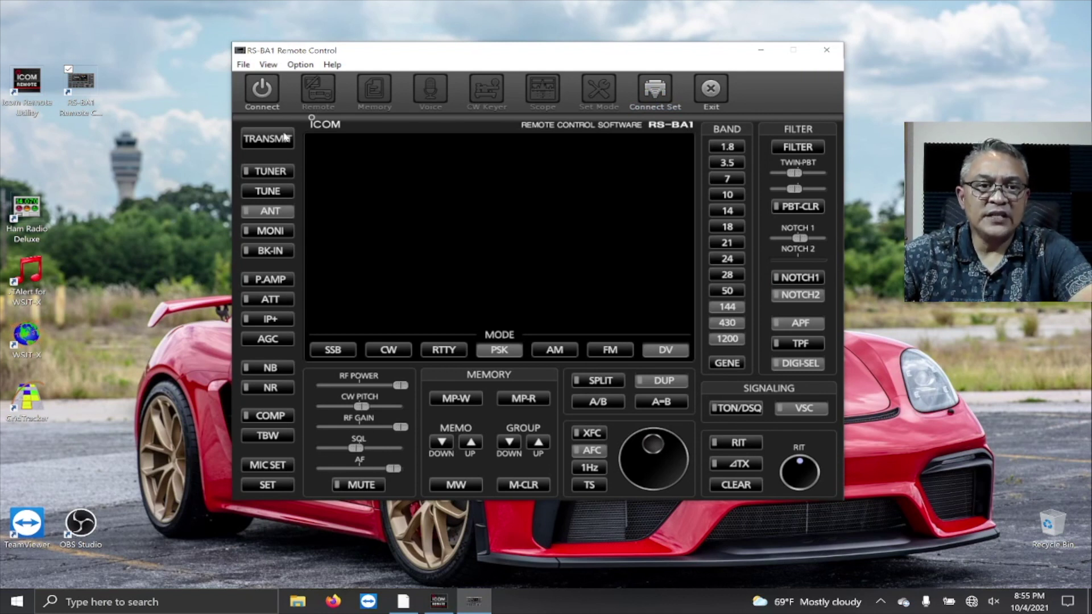
# Step: Reconnect to the radio and try the tuning dial in small steps down and up, ending on 7.178.00
pyautogui.click(261, 89)
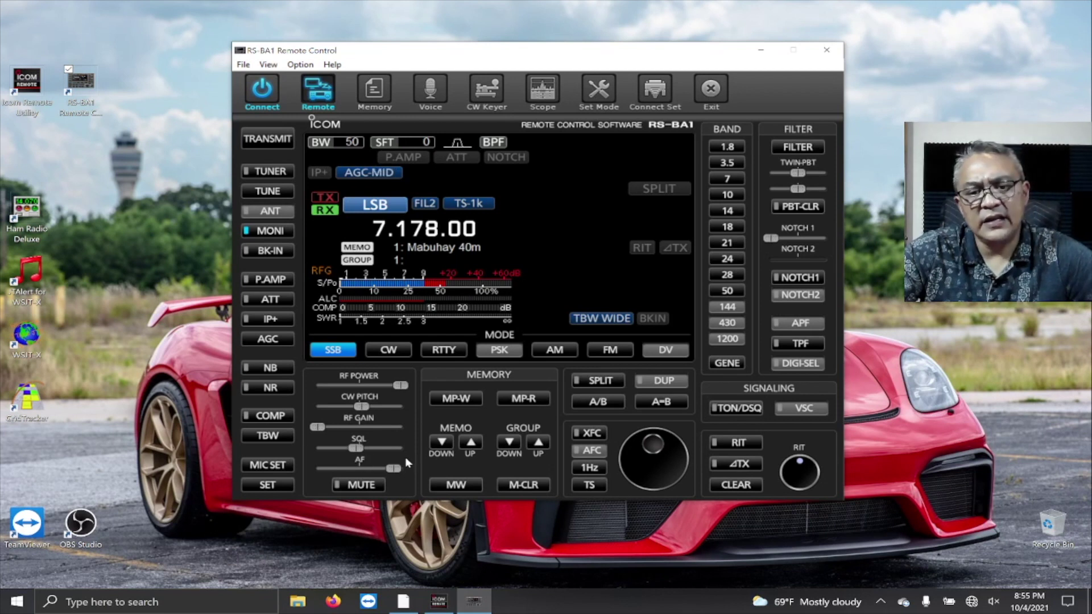
pyautogui.scroll(-1, 660, 448)
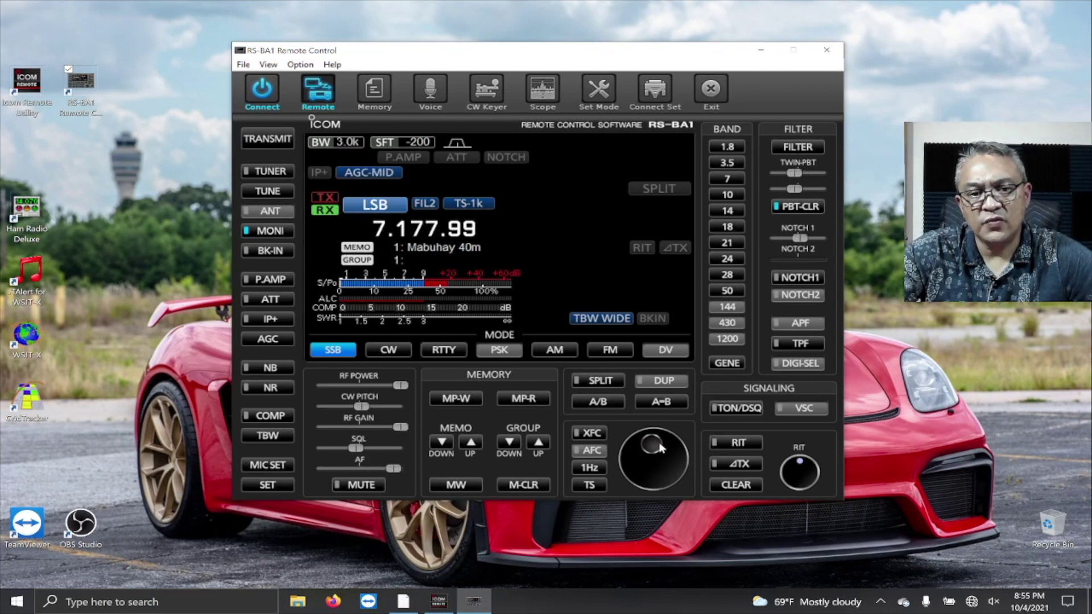
pyautogui.scroll(1, 659, 448)
pyautogui.scroll(-1, 660, 449)
pyautogui.scroll(1, 659, 449)
pyautogui.scroll(-1, 659, 448)
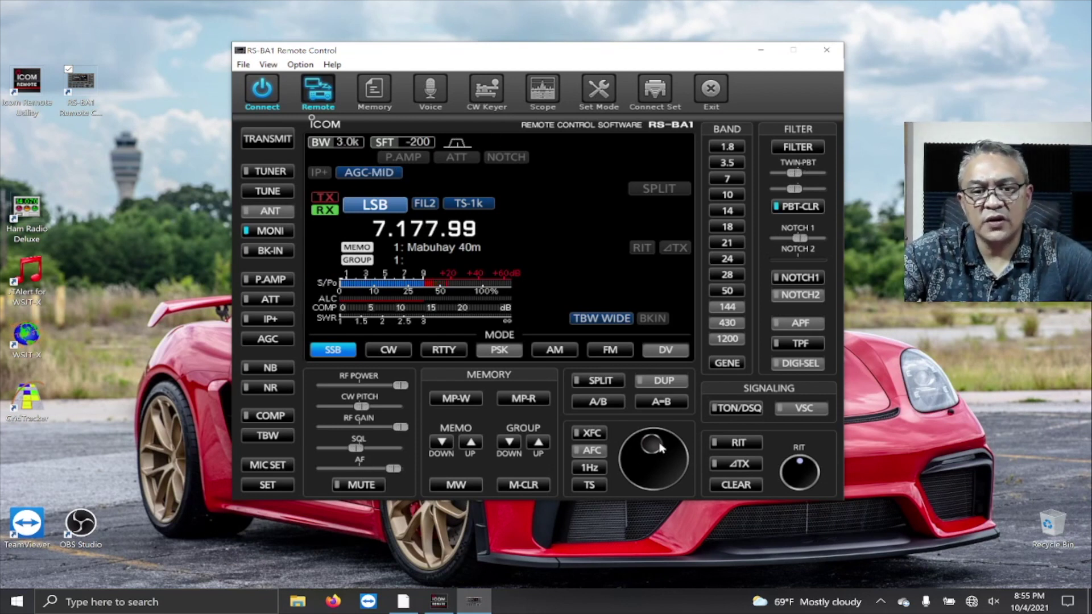
pyautogui.scroll(1, 660, 448)
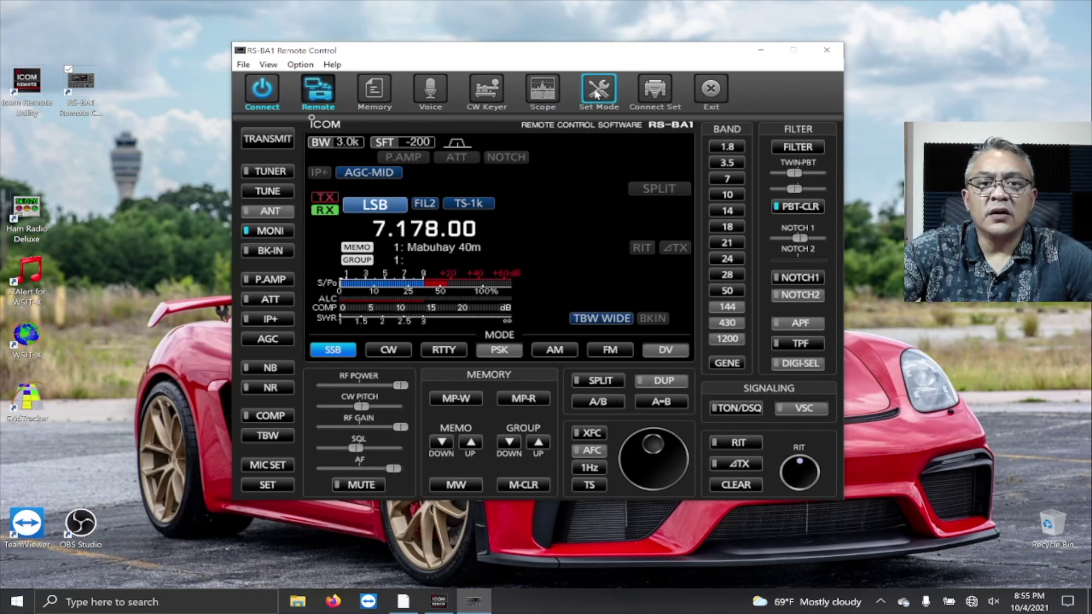
# Step: Open the Set Mode settings and set the controllers' Control Type to Knob
pyautogui.moveTo(543, 59); pyautogui.dragTo(332, 101)
pyautogui.click(387, 131)
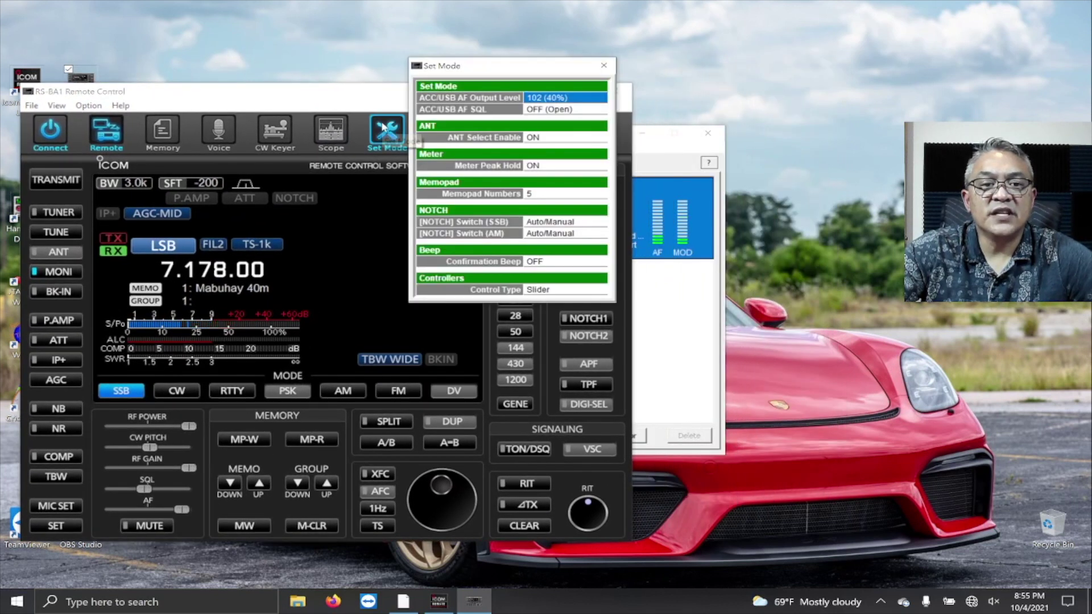
pyautogui.moveTo(474, 72); pyautogui.dragTo(482, 121)
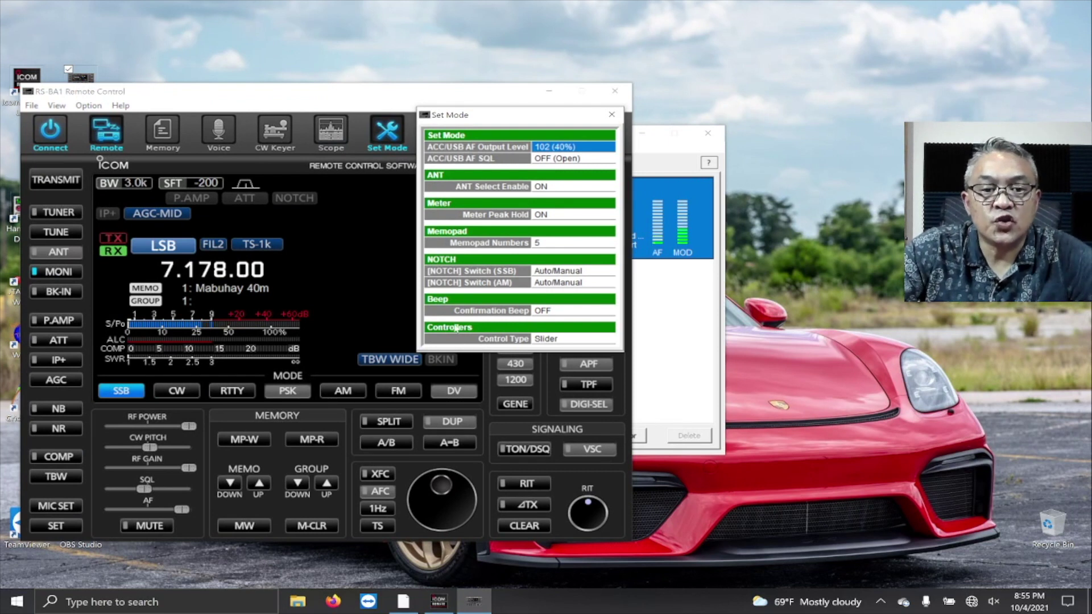
pyautogui.click(539, 339)
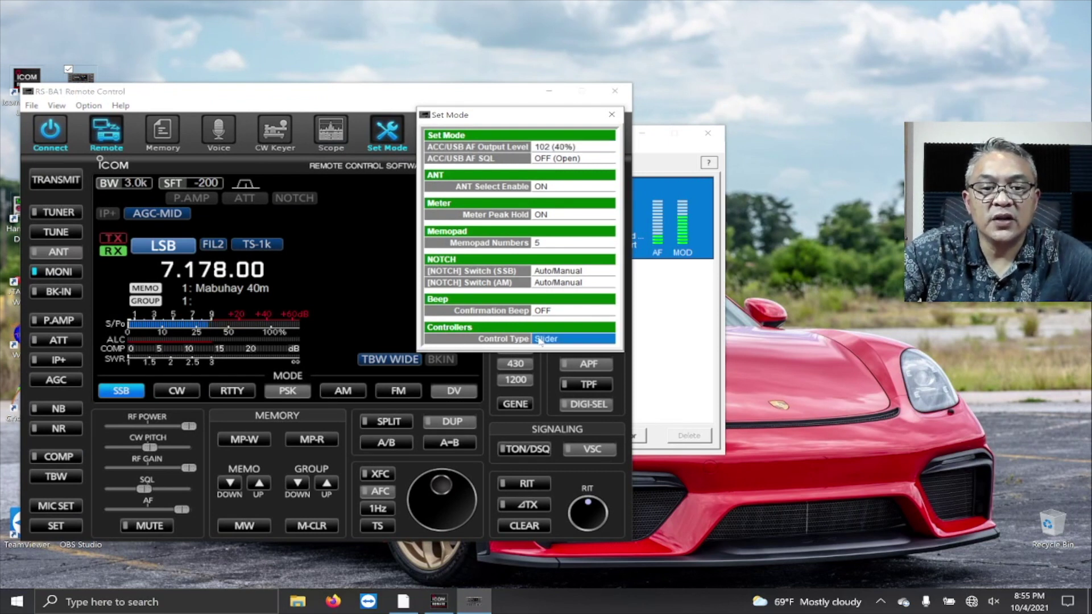
pyautogui.rightClick(541, 340)
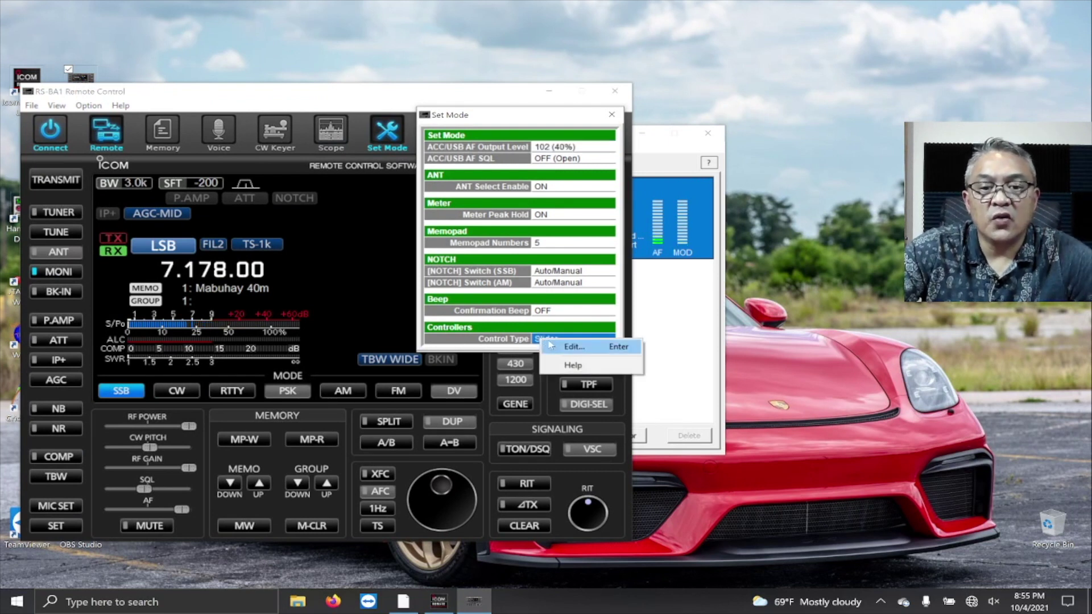
pyautogui.click(566, 347)
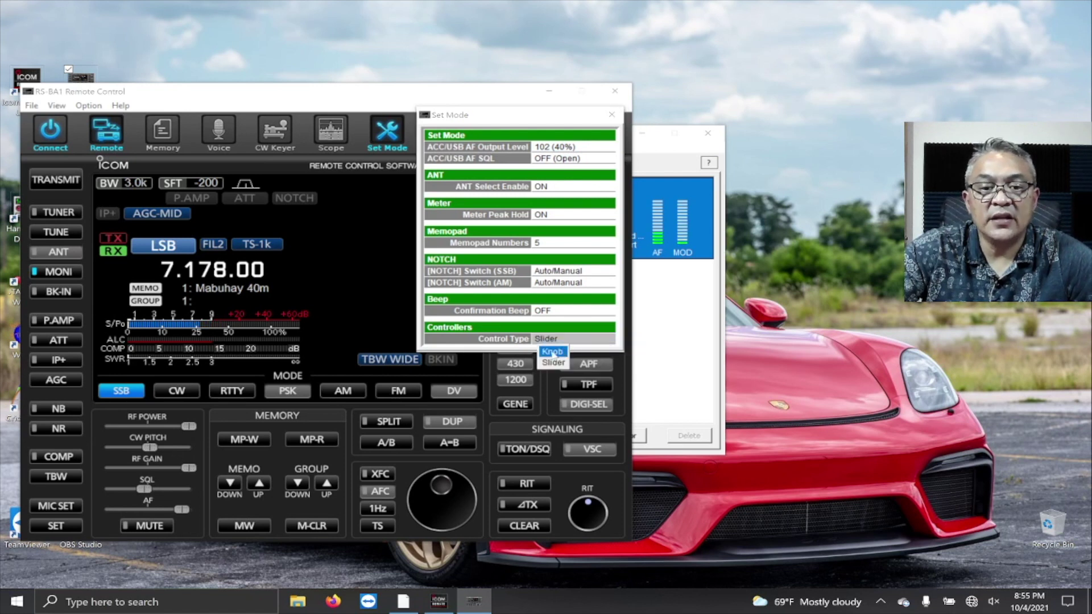
pyautogui.click(552, 356)
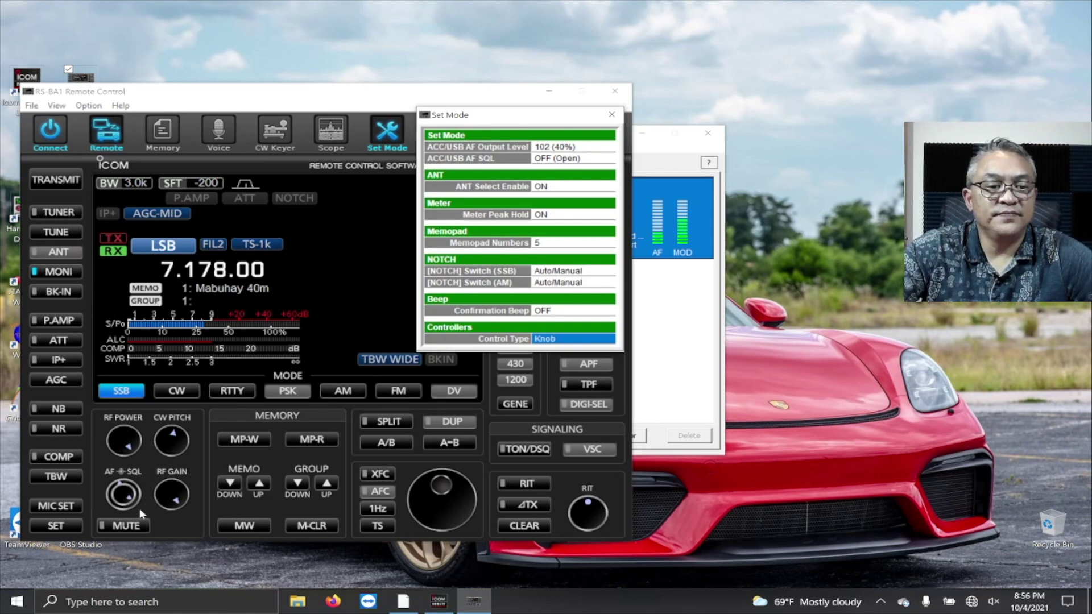
# Step: Switch the controllers' Control Type back to Slider
pyautogui.rightClick(545, 340)
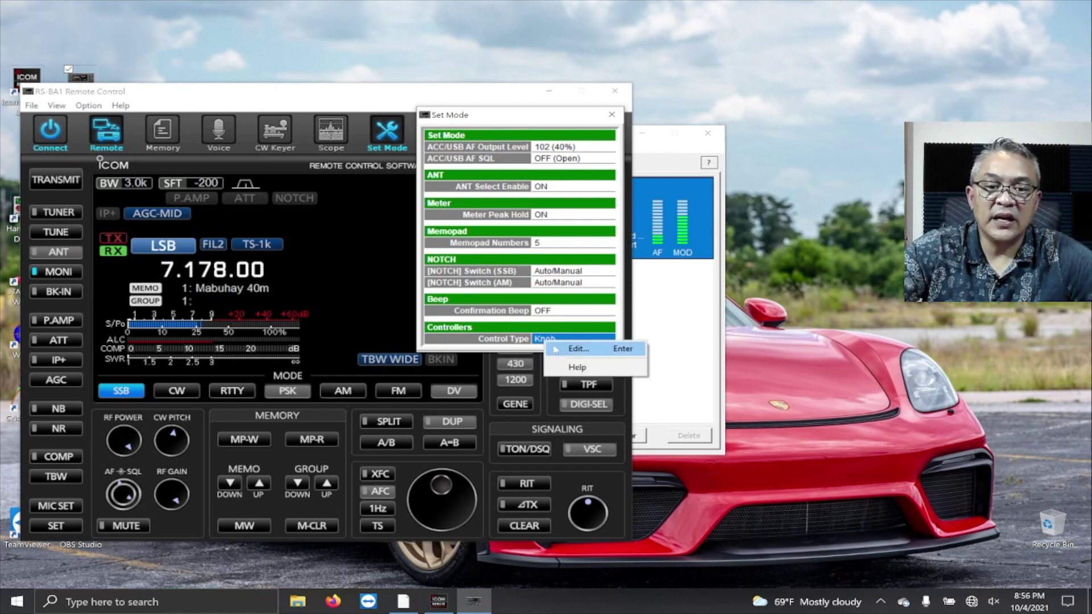
pyautogui.click(578, 348)
pyautogui.click(548, 367)
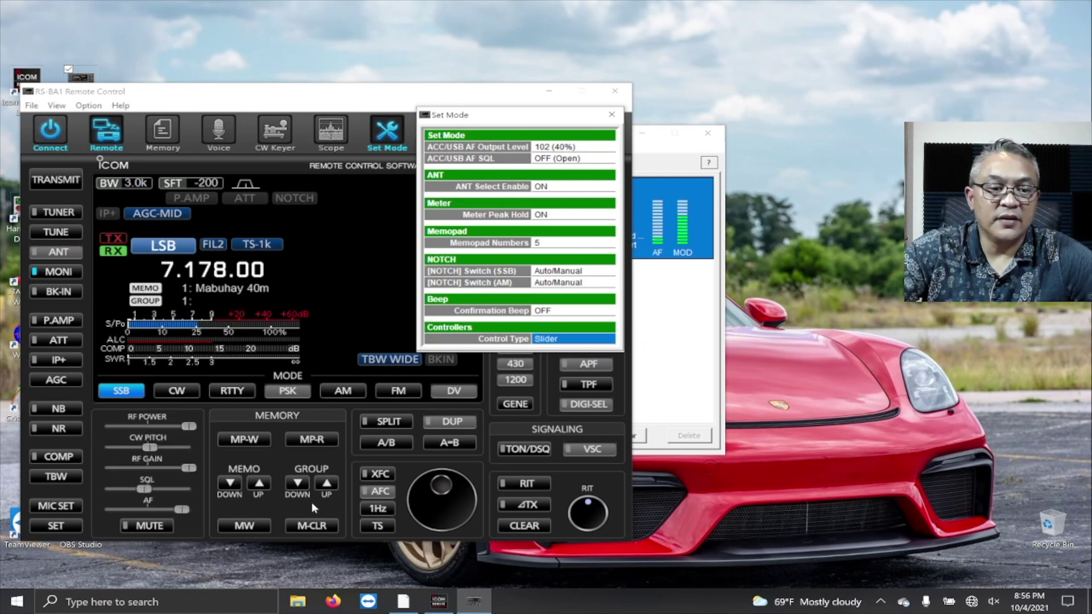
# Step: Set the squelch to minimum and the RF gain to maximum, and lower the AF level to about one quarter
pyautogui.moveTo(144, 489); pyautogui.dragTo(106, 490)
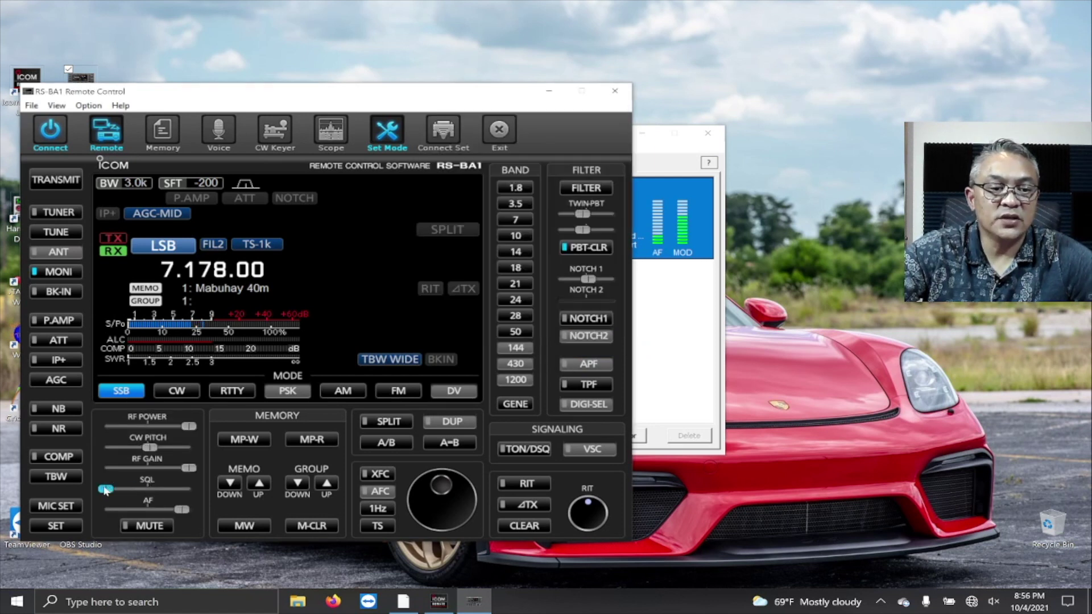
pyautogui.moveTo(188, 468)
pyautogui.mouseDown()
pyautogui.moveTo(157, 470)
pyautogui.moveTo(207, 471)
pyautogui.mouseUp()
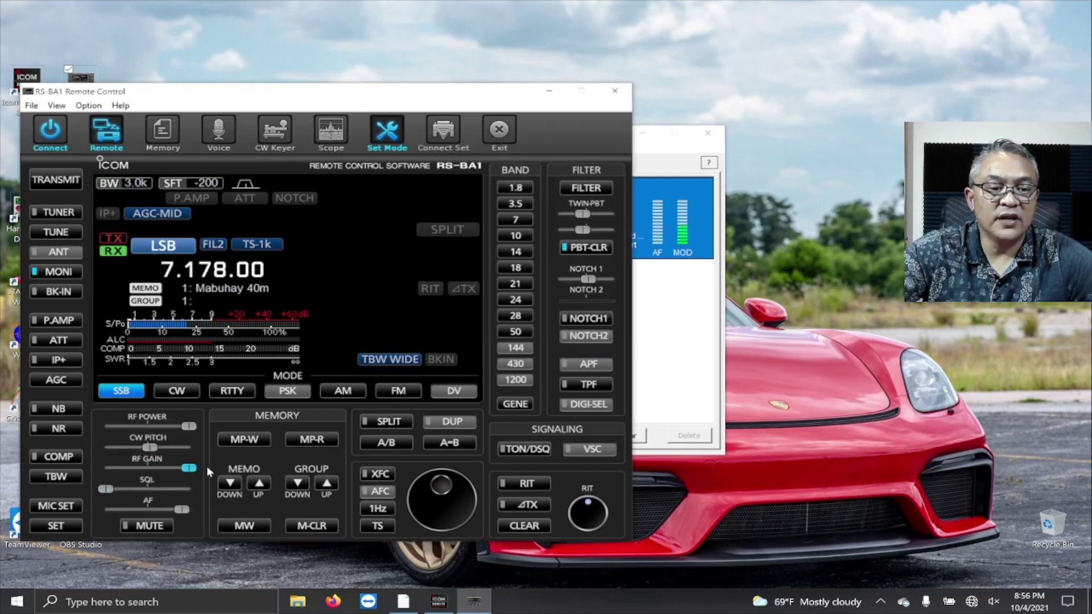
pyautogui.moveTo(182, 509); pyautogui.dragTo(127, 511)
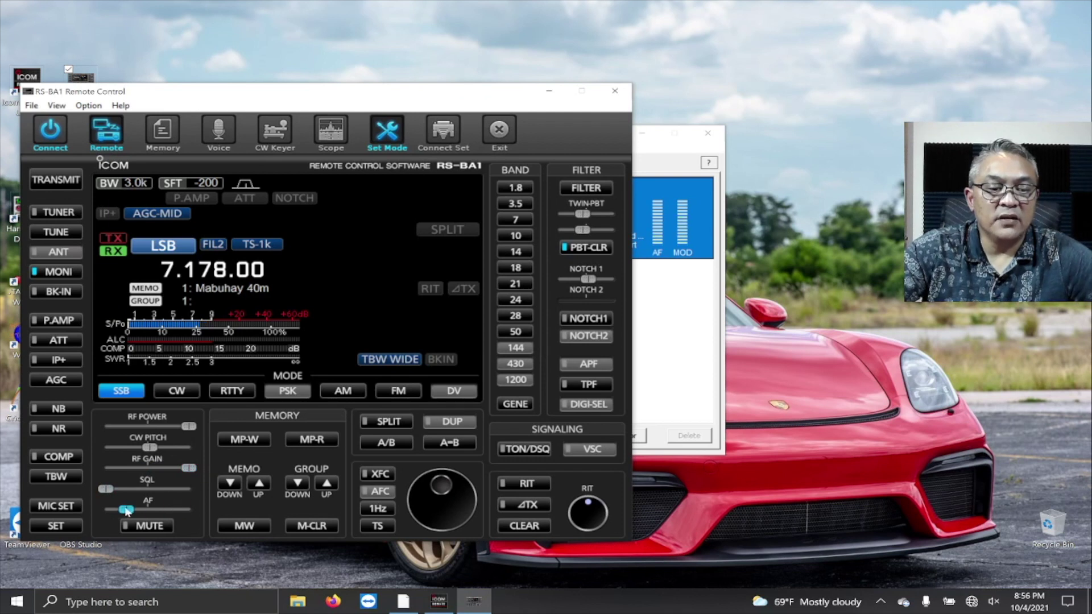
# Step: Exit RS-BA1 Remote Control and minimise Icom Remote Utility
pyautogui.click(499, 129)
pyautogui.moveTo(586, 139); pyautogui.dragTo(597, 132)
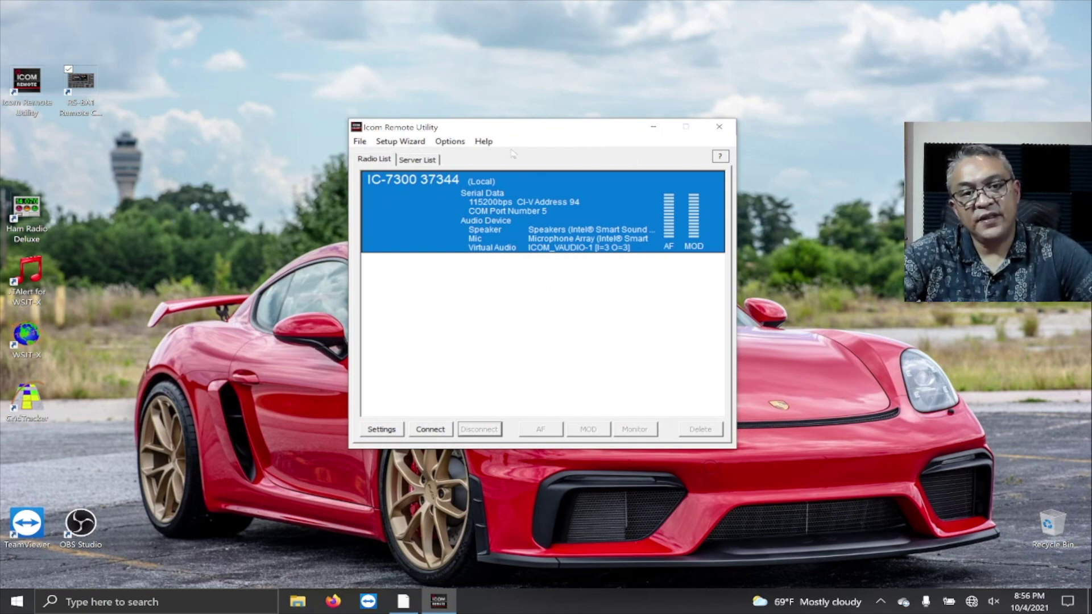
pyautogui.click(652, 128)
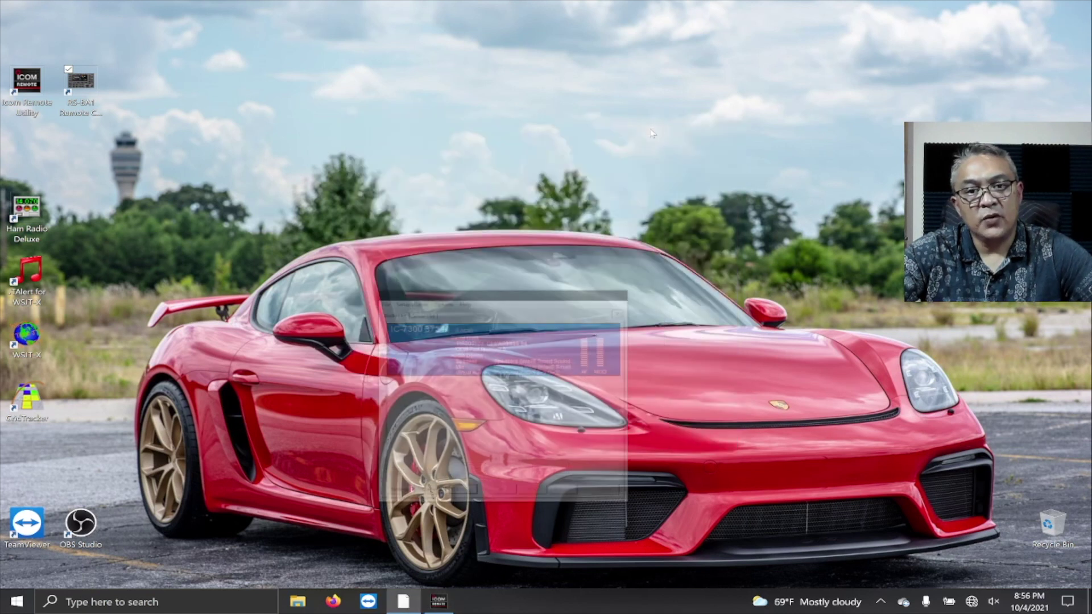
# Step: Bring up TeamViewer for a brief look at its main window and minimise it
pyautogui.click(368, 602)
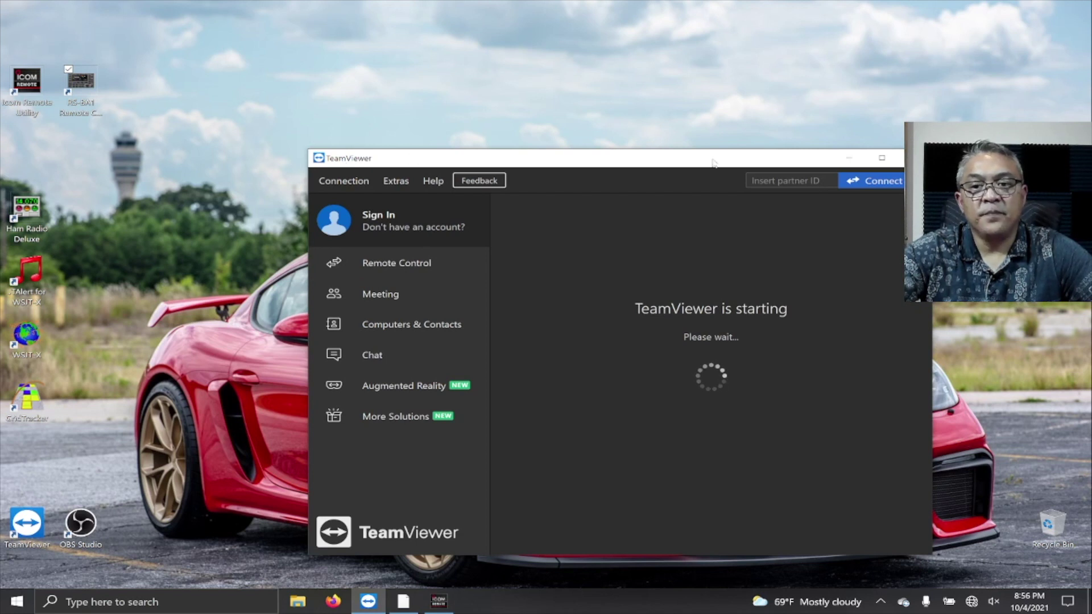
pyautogui.click(846, 162)
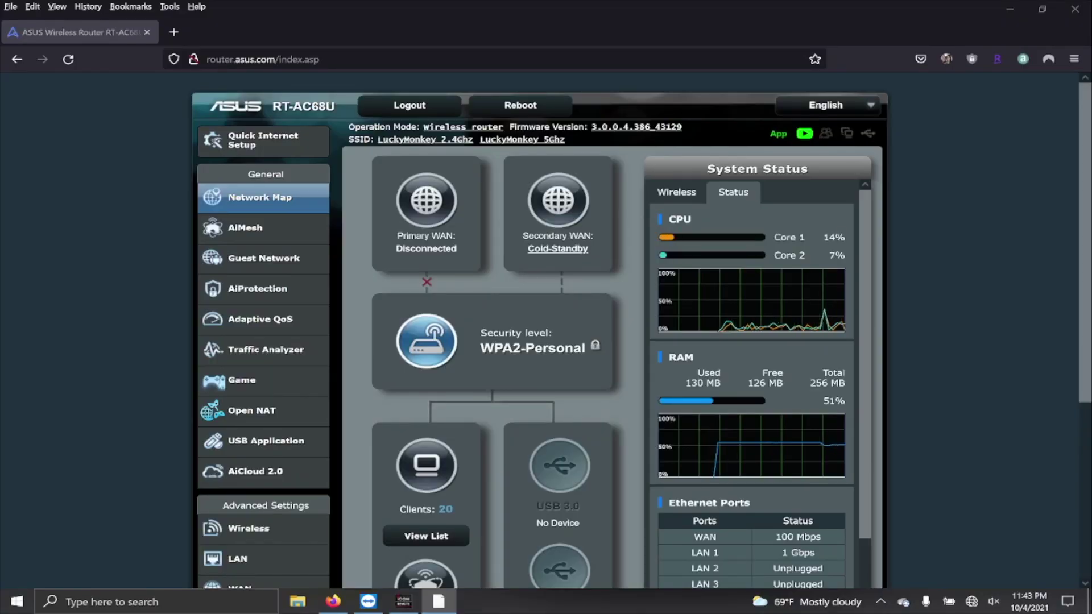
# Step: In the ASUS router's web interface in Firefox, open the WAN settings for Virtual Server / Port Forwarding
pyautogui.scroll(-5, 316, 389)
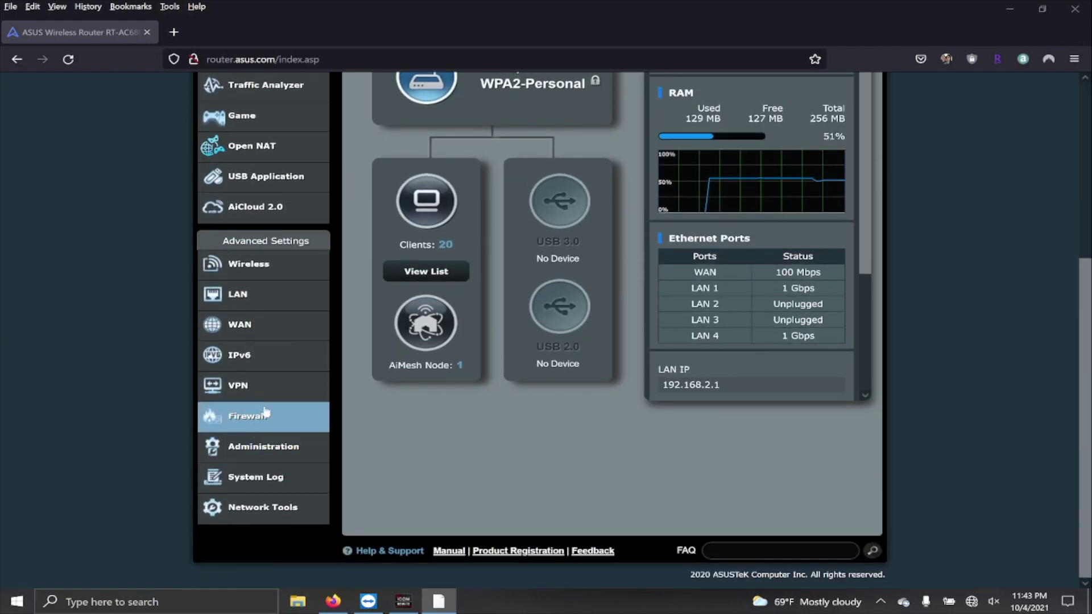
pyautogui.click(258, 324)
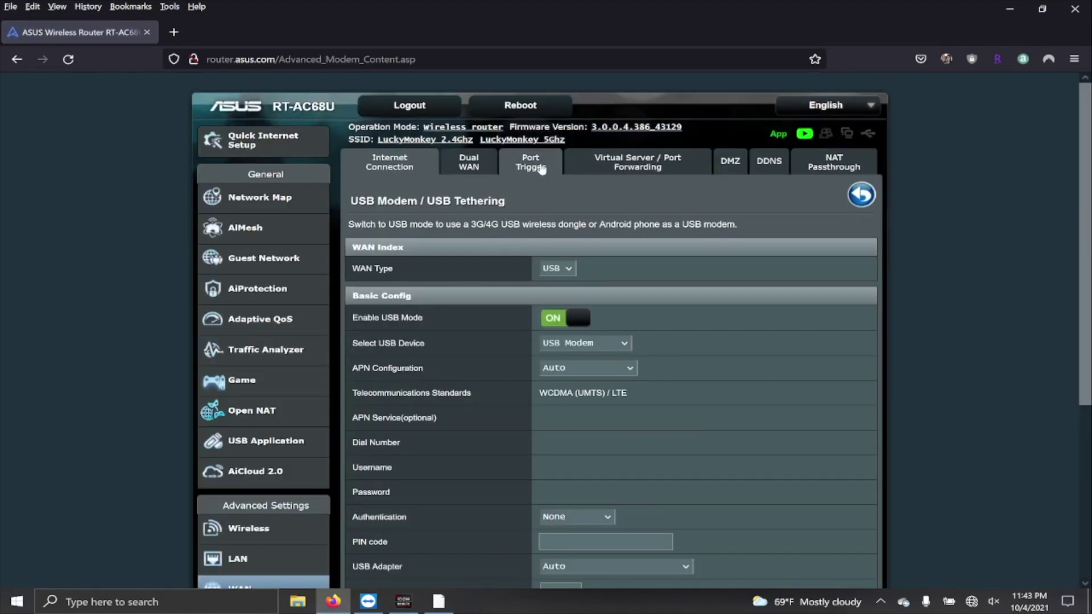
pyautogui.click(673, 170)
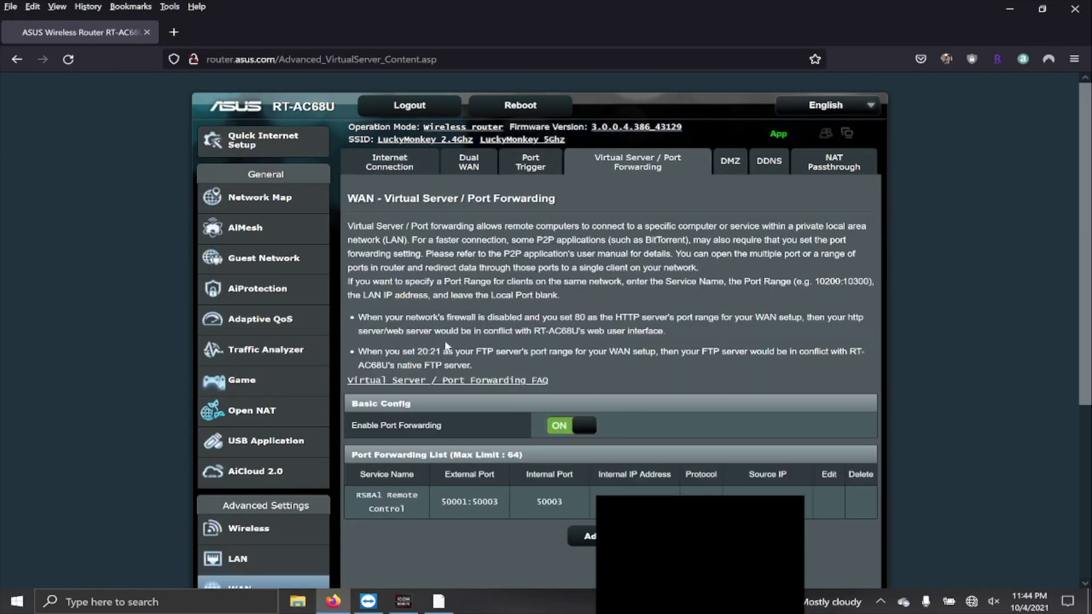